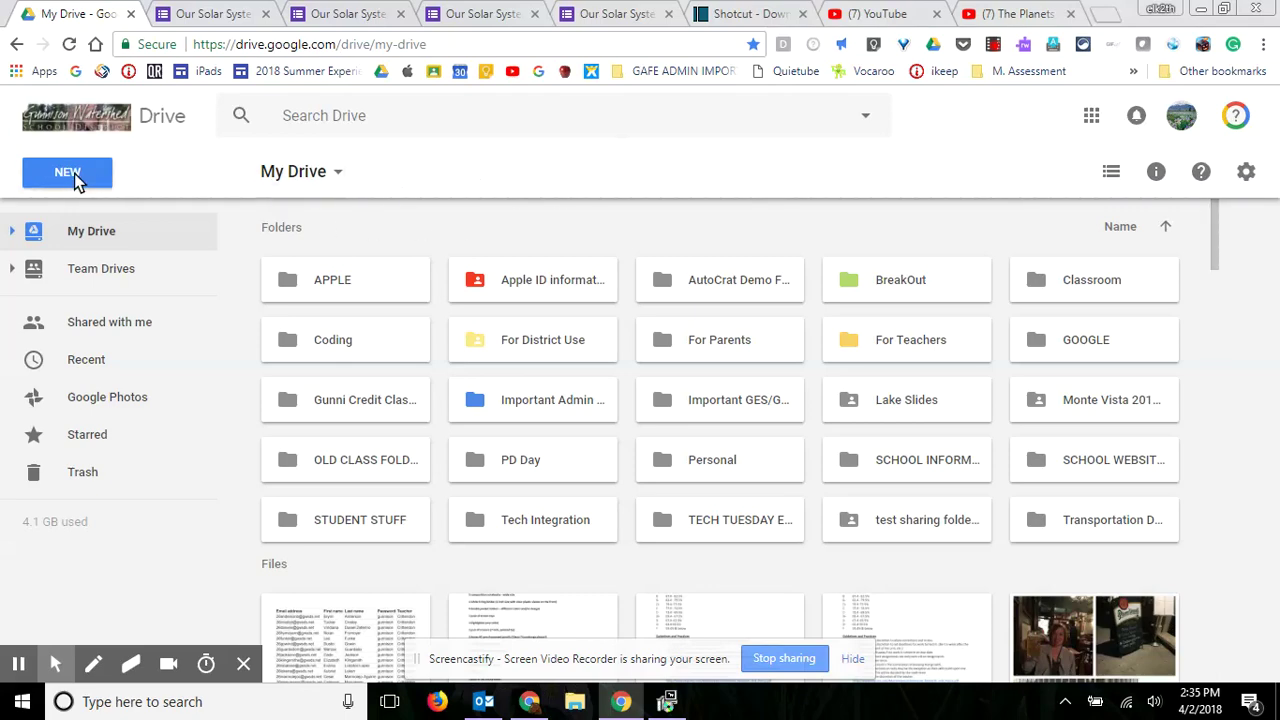
Step: Create a blank Google Form from Google Drive's New > More > Google Forms menu
{"action": "left_click", "coordinate": [74, 173]}
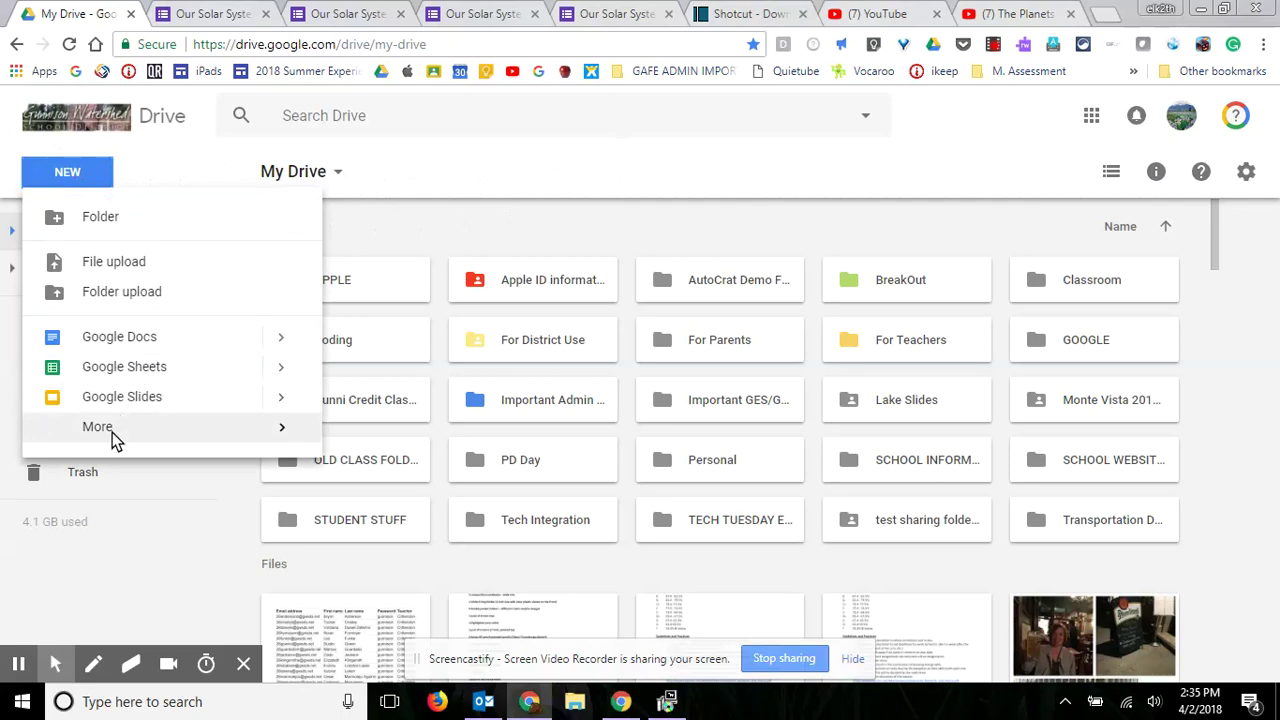
{"action": "mouse_move", "coordinate": [112, 432]}
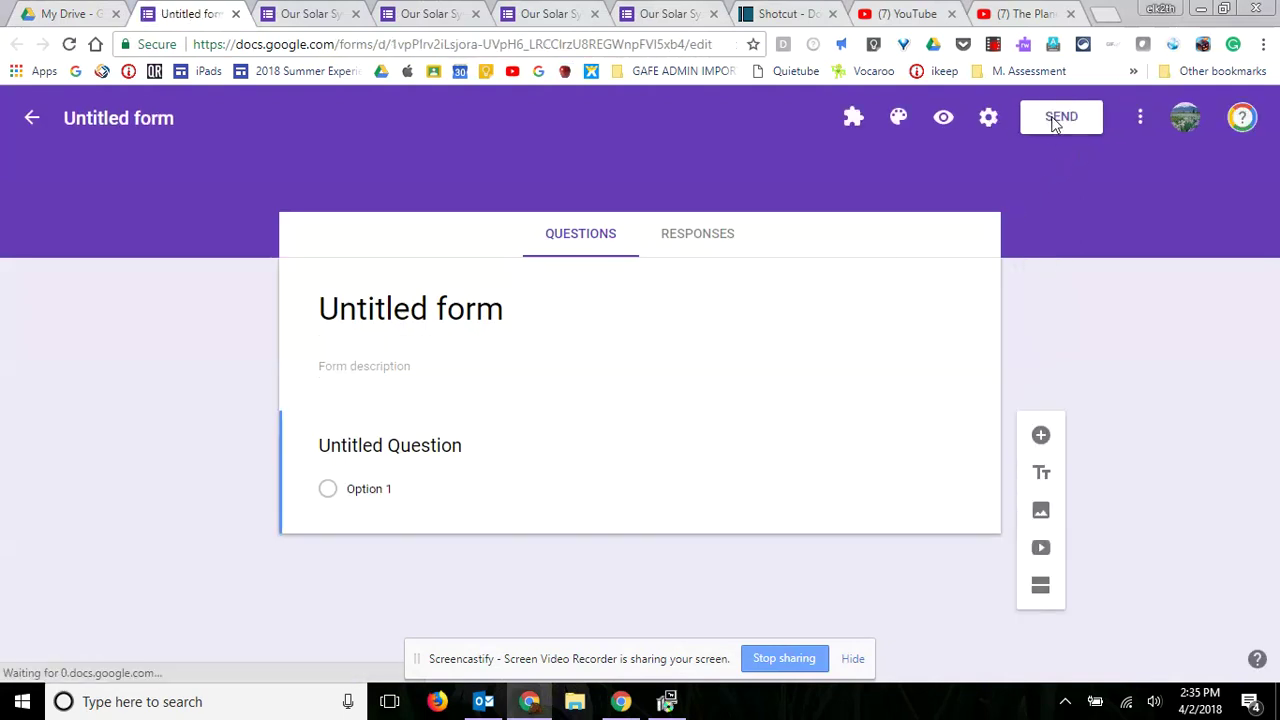
{"action": "left_click", "coordinate": [1054, 121]}
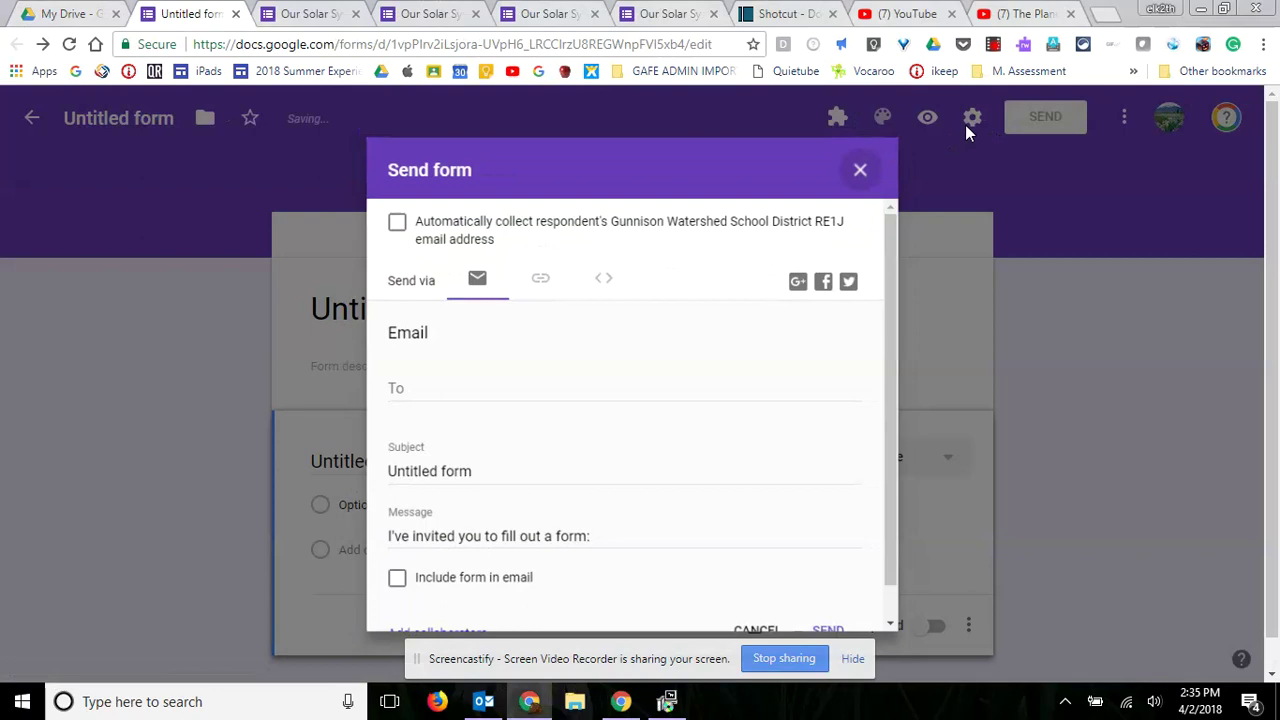
{"action": "left_click", "coordinate": [966, 126]}
{"action": "left_click", "coordinate": [970, 120]}
{"action": "left_click", "coordinate": [645, 230]}
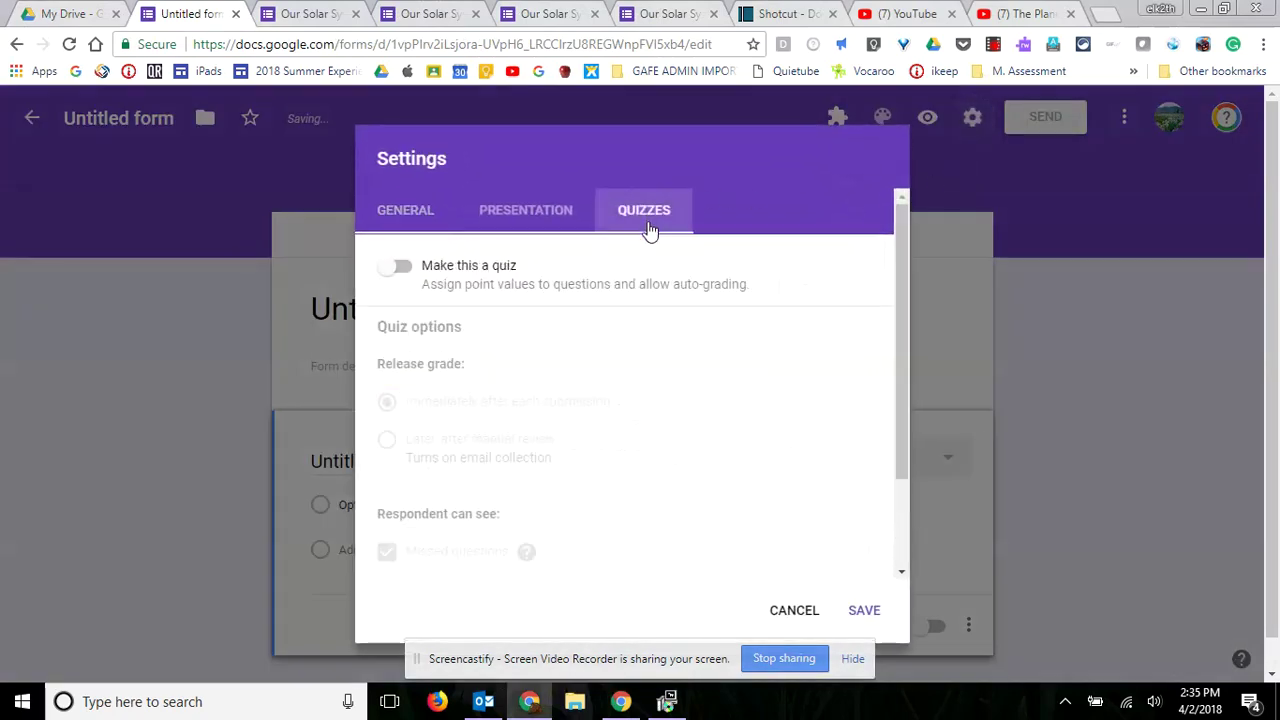
{"action": "left_click", "coordinate": [400, 268]}
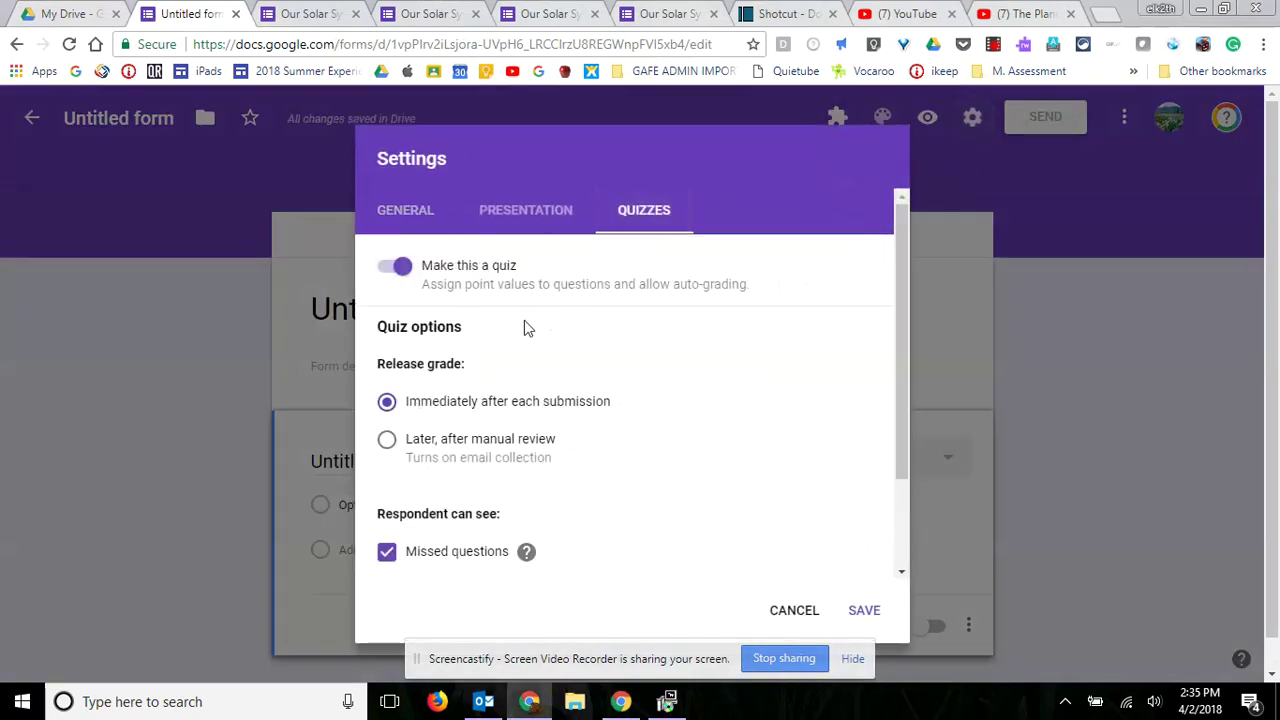
{"action": "left_click", "coordinate": [795, 611]}
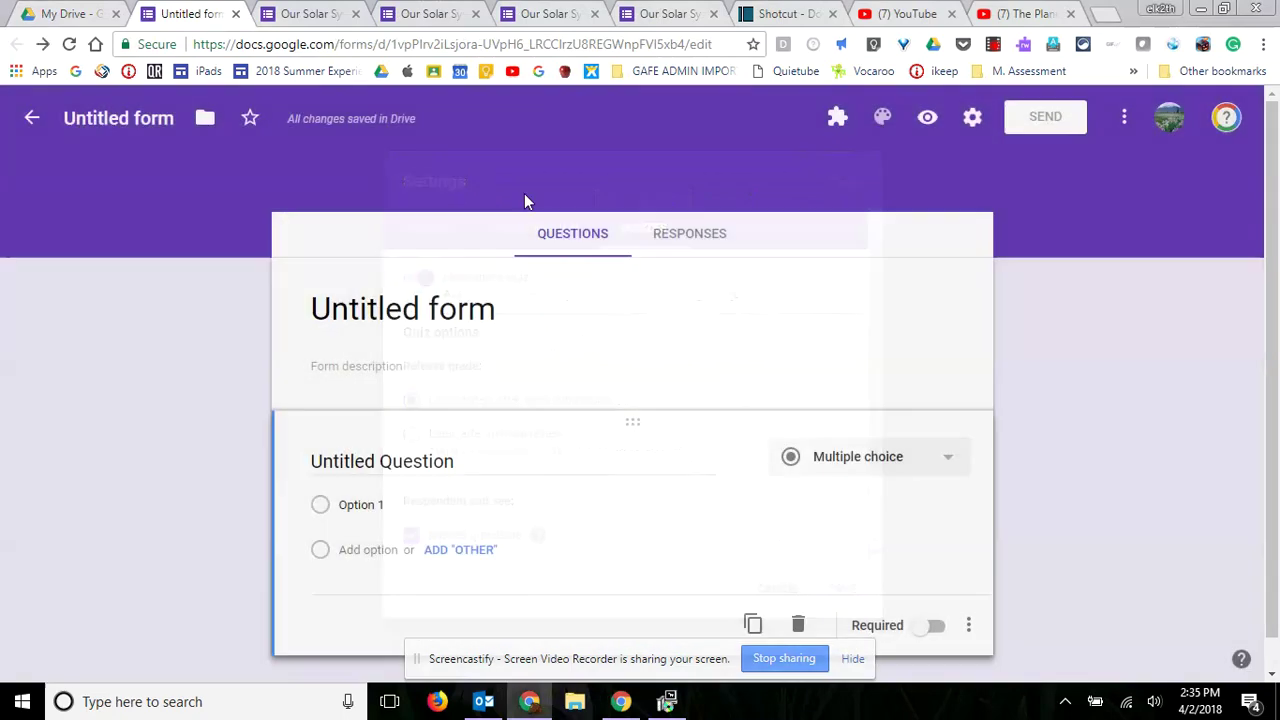
Step: Open the Our Solar System form and check the Sun question's key: Hydrogen and helium, 5 points
{"action": "left_click", "coordinate": [310, 14]}
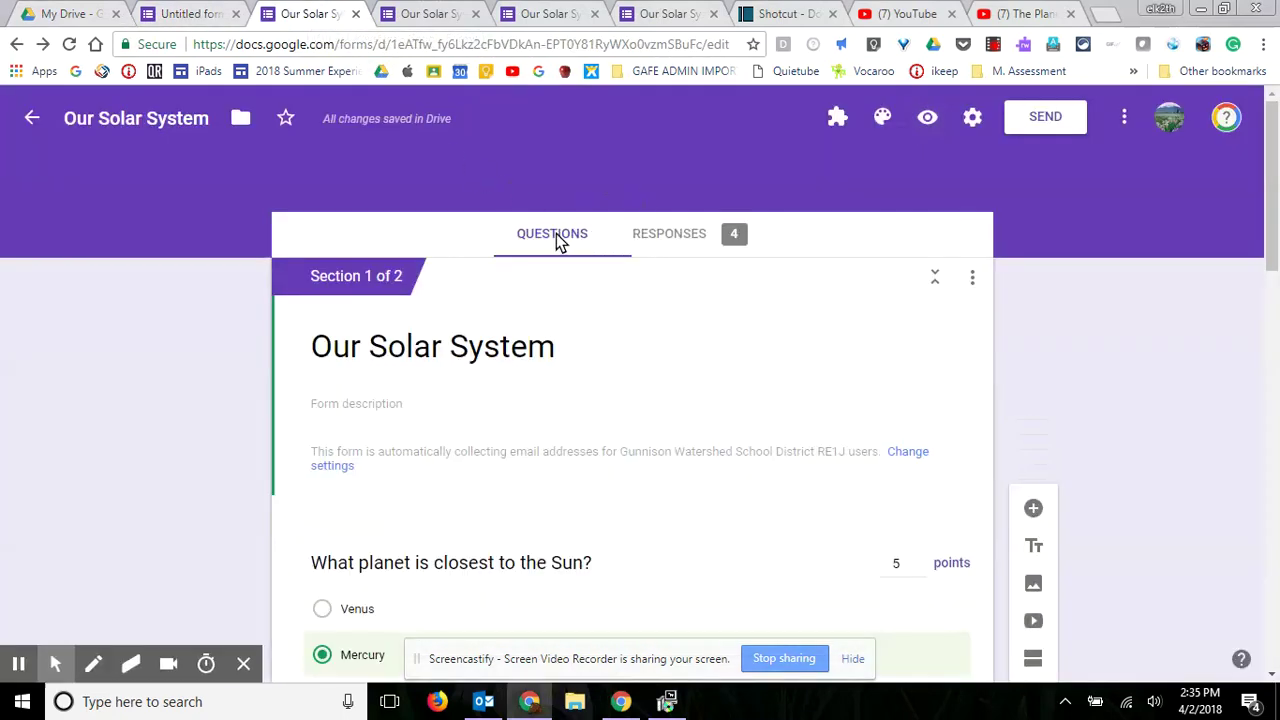
{"action": "scroll", "coordinate": [668, 290], "scroll_direction": "down", "scroll_amount": 2}
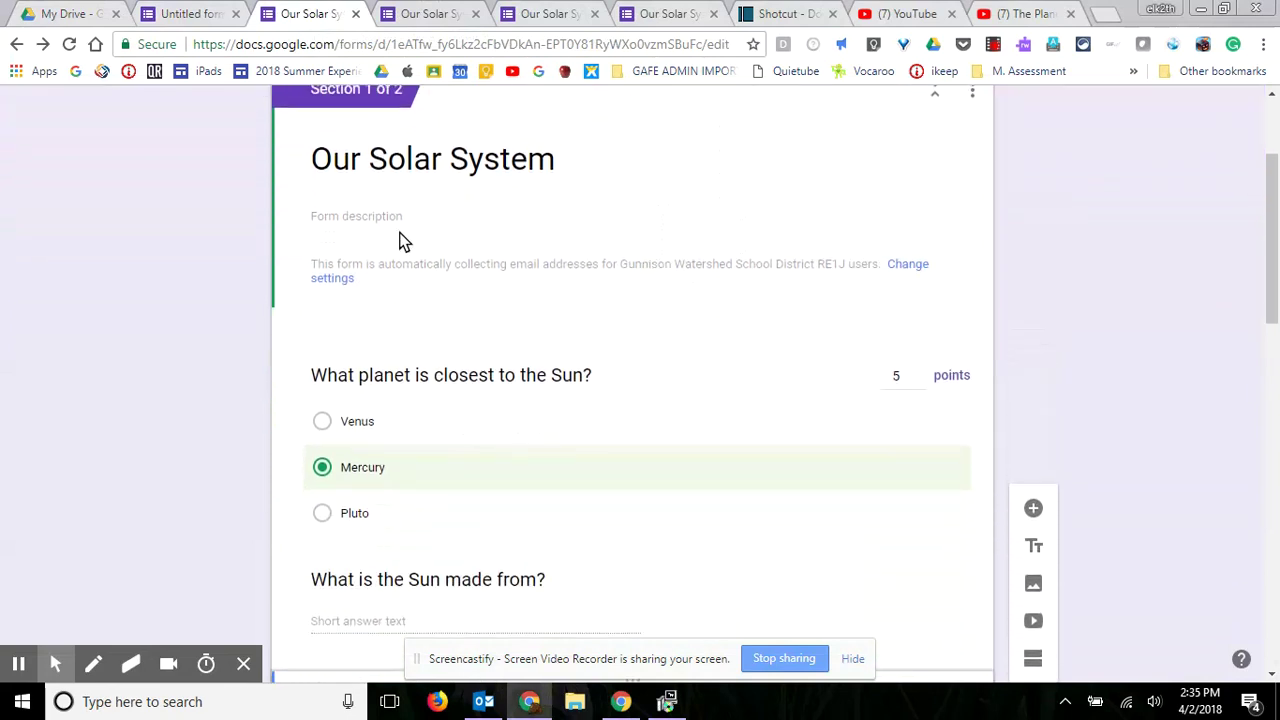
{"action": "scroll", "coordinate": [452, 235], "scroll_direction": "down", "scroll_amount": 2}
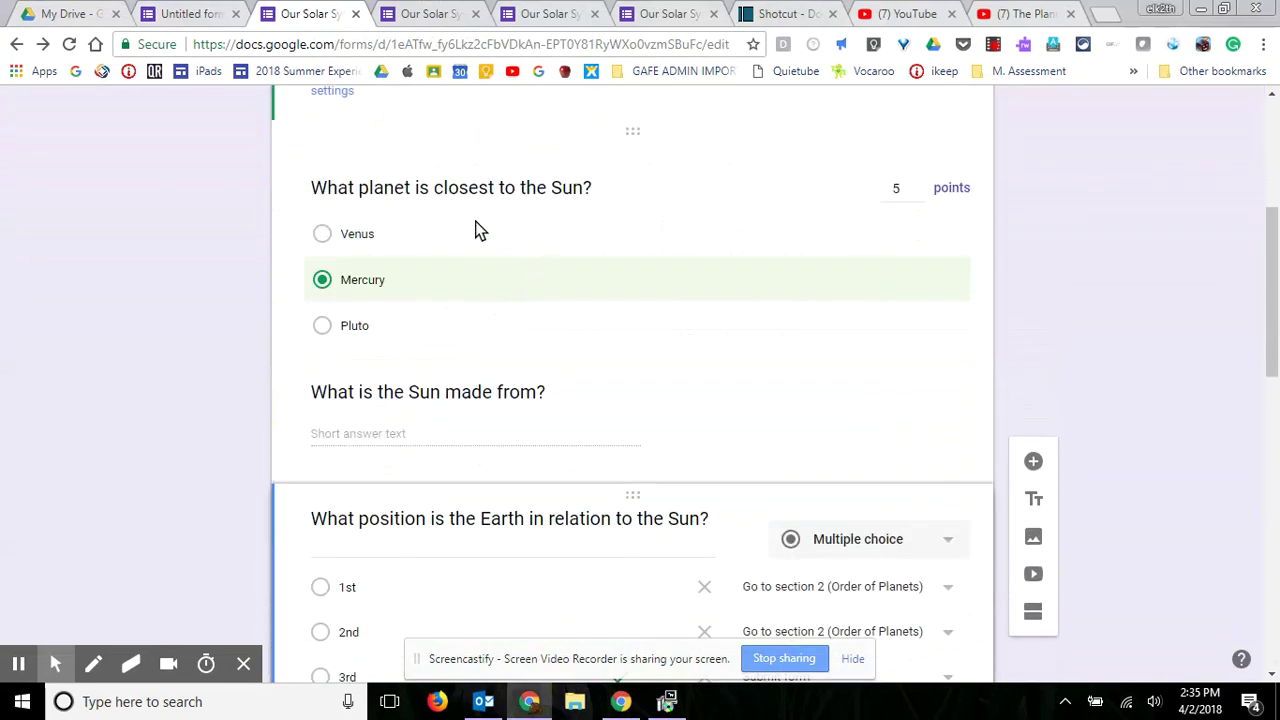
{"action": "scroll", "coordinate": [582, 250], "scroll_direction": "down", "scroll_amount": 2}
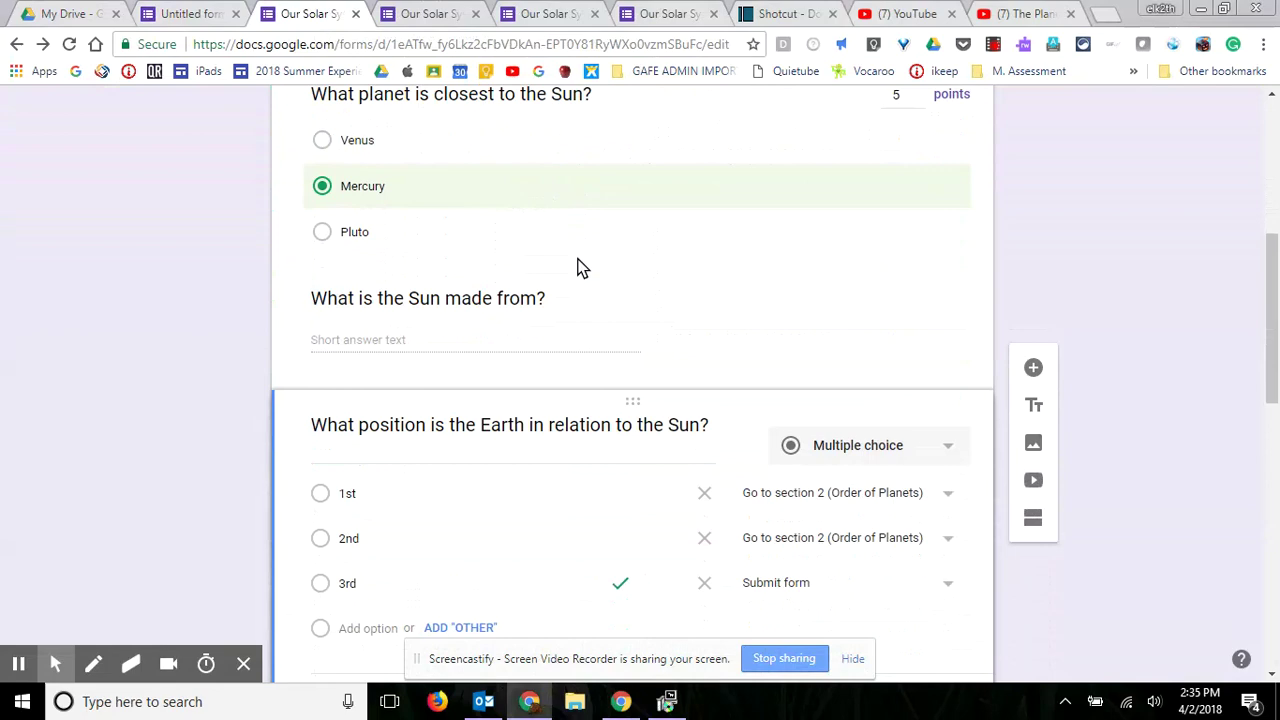
{"action": "left_click", "coordinate": [577, 241]}
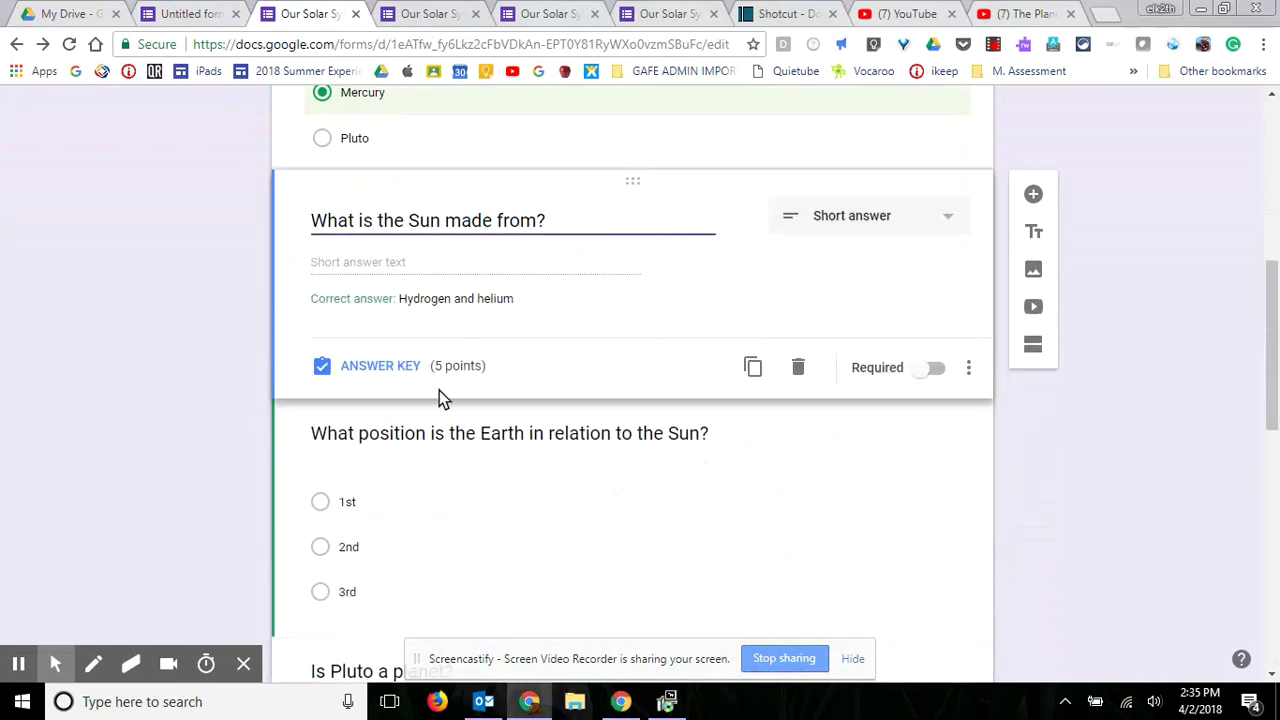
{"action": "left_click", "coordinate": [378, 370]}
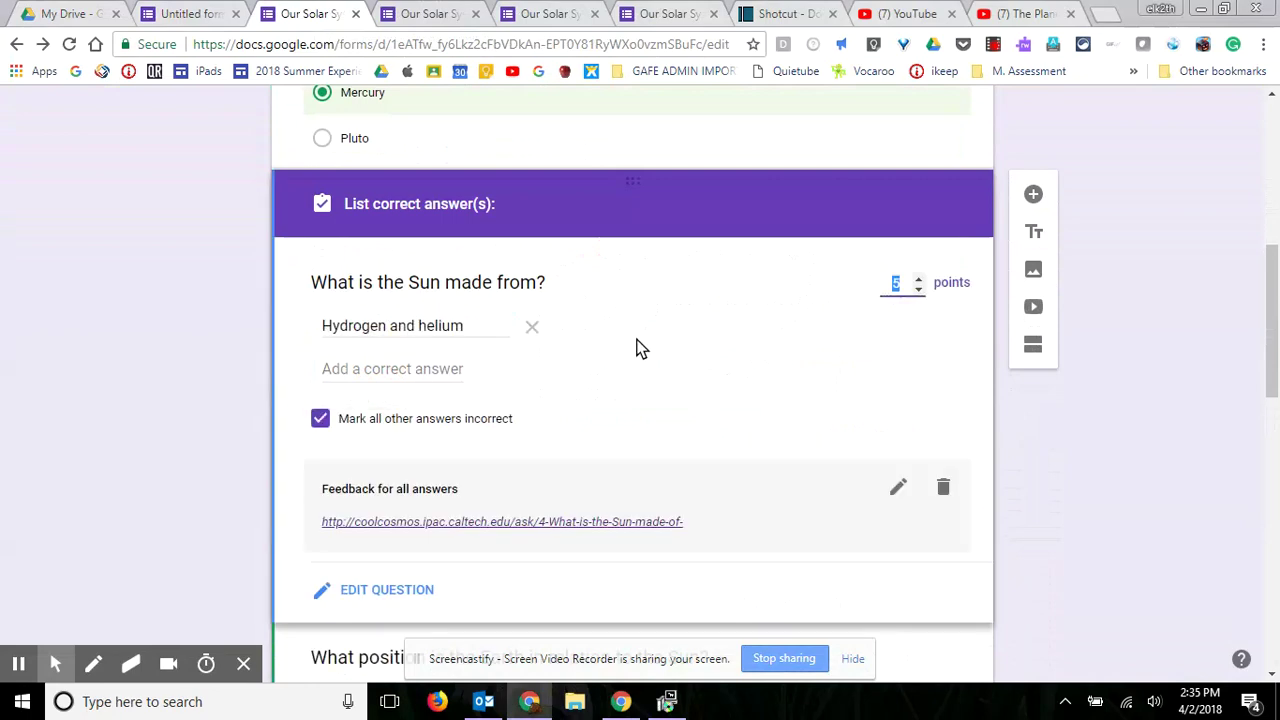
{"action": "scroll", "coordinate": [637, 349], "scroll_direction": "down", "scroll_amount": 1}
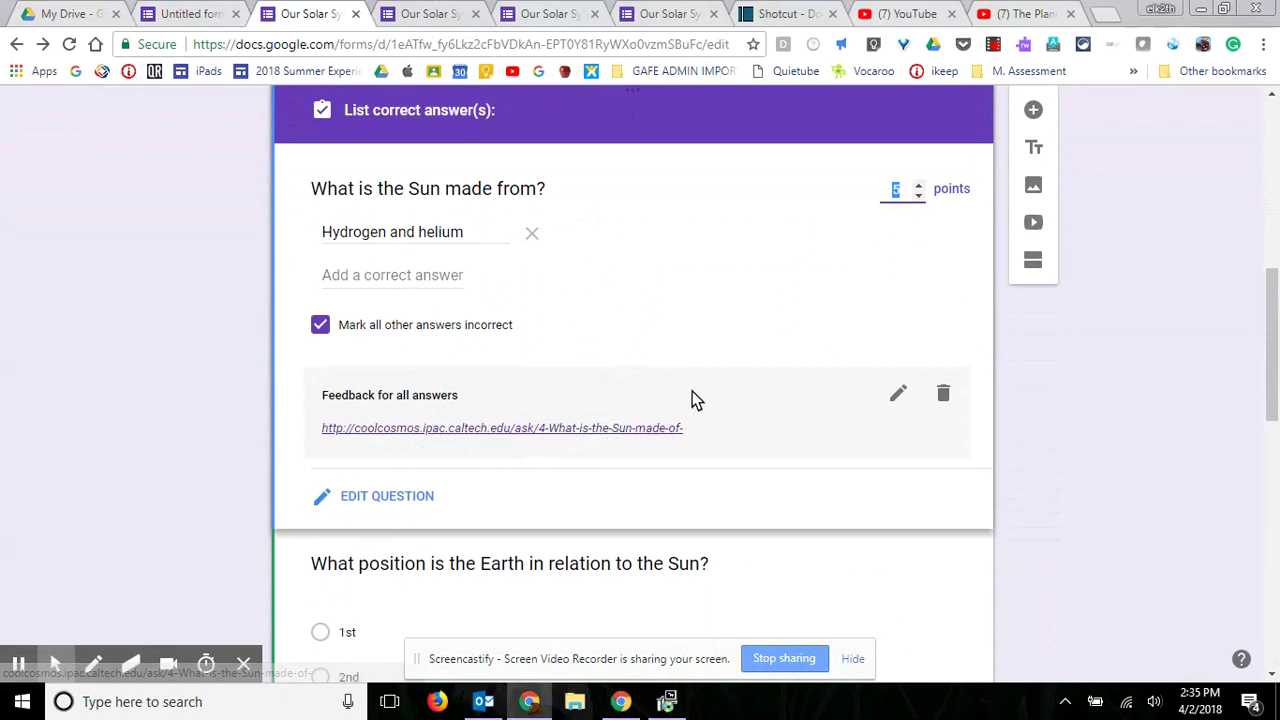
{"action": "scroll", "coordinate": [694, 391], "scroll_direction": "down", "scroll_amount": 3}
{"action": "scroll", "coordinate": [694, 391], "scroll_direction": "down", "scroll_amount": 2}
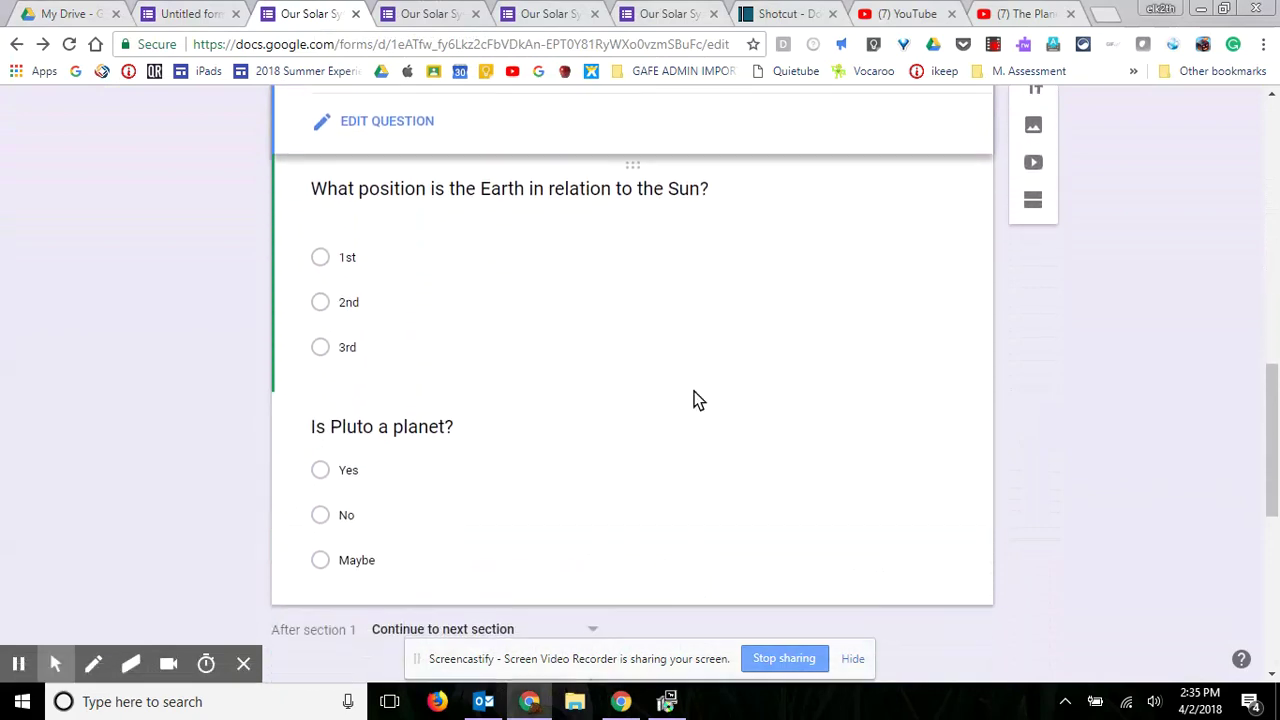
{"action": "left_click", "coordinate": [532, 288]}
{"action": "scroll", "coordinate": [600, 280], "scroll_direction": "down", "scroll_amount": 3}
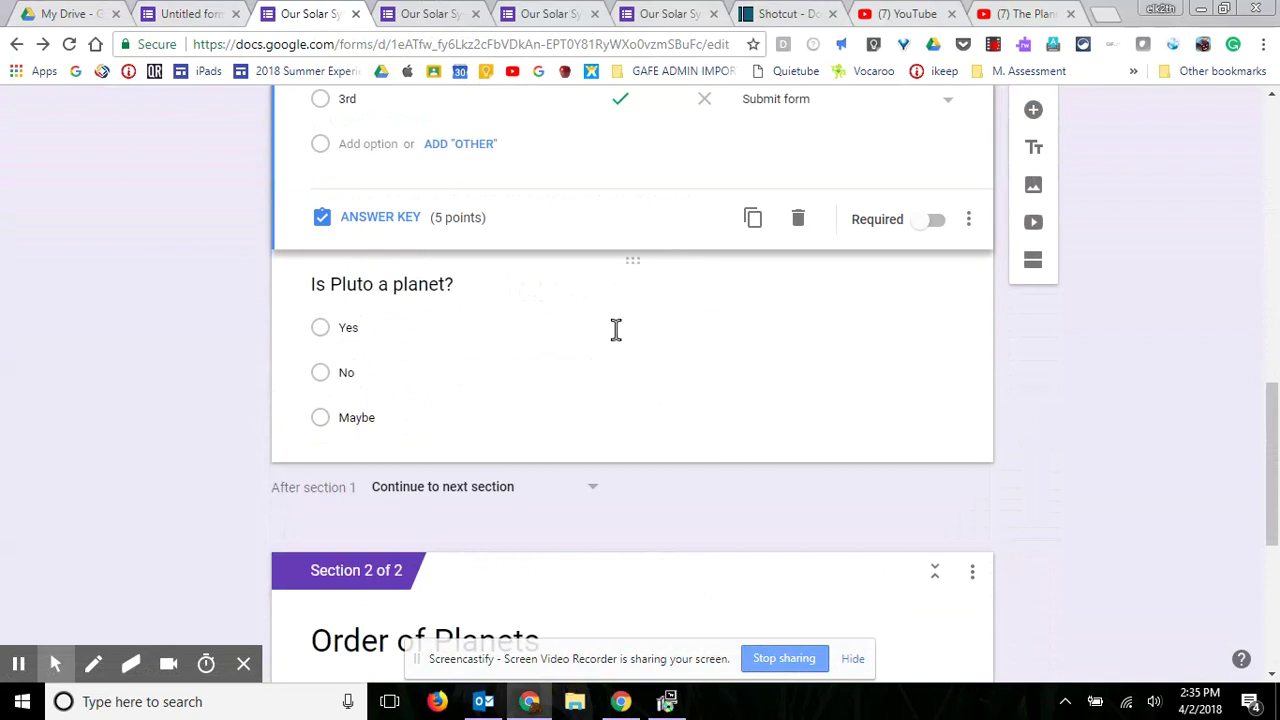
{"action": "scroll", "coordinate": [634, 248], "scroll_direction": "up", "scroll_amount": 3}
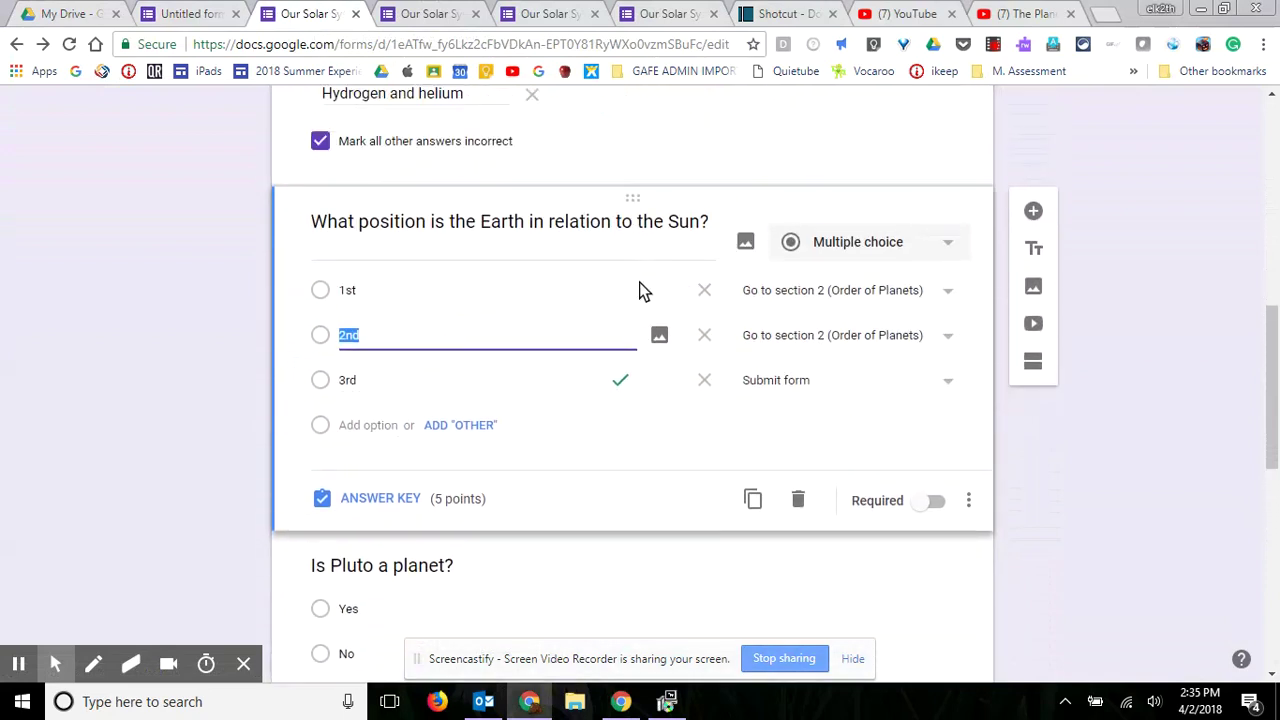
{"action": "left_click", "coordinate": [970, 500]}
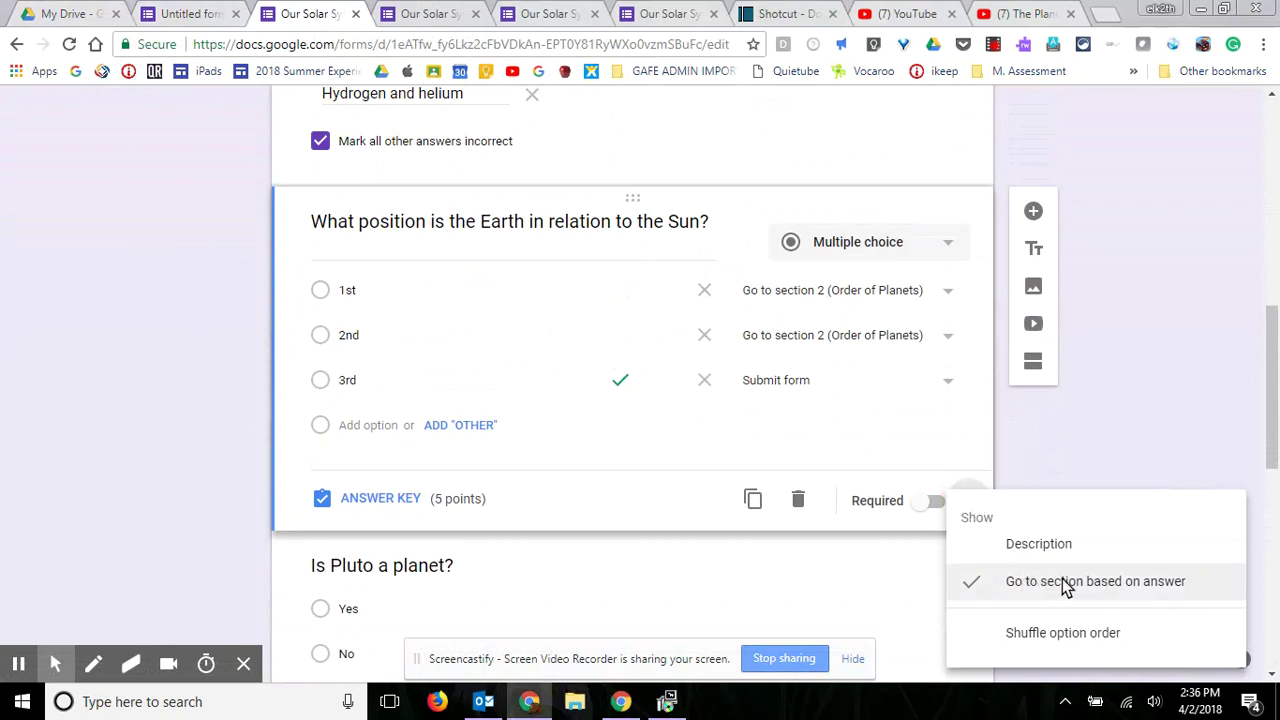
{"action": "left_click", "coordinate": [795, 300]}
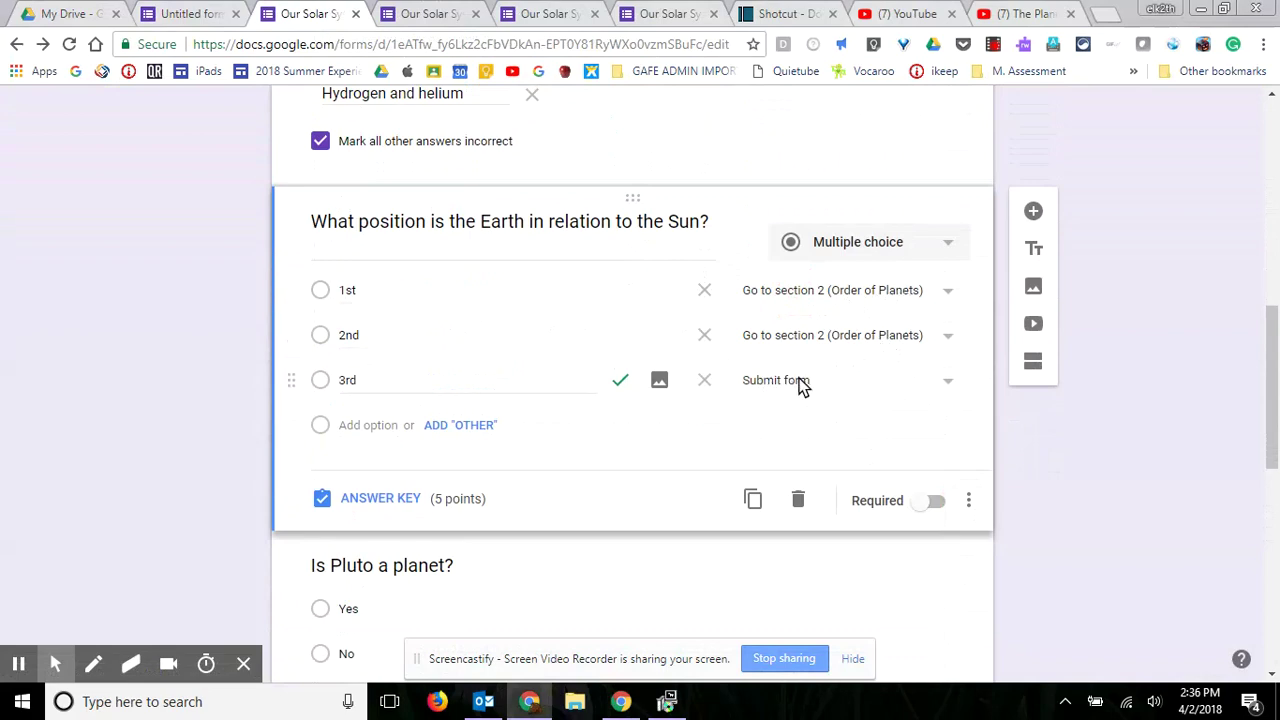
{"action": "scroll", "coordinate": [800, 385], "scroll_direction": "down", "scroll_amount": 1}
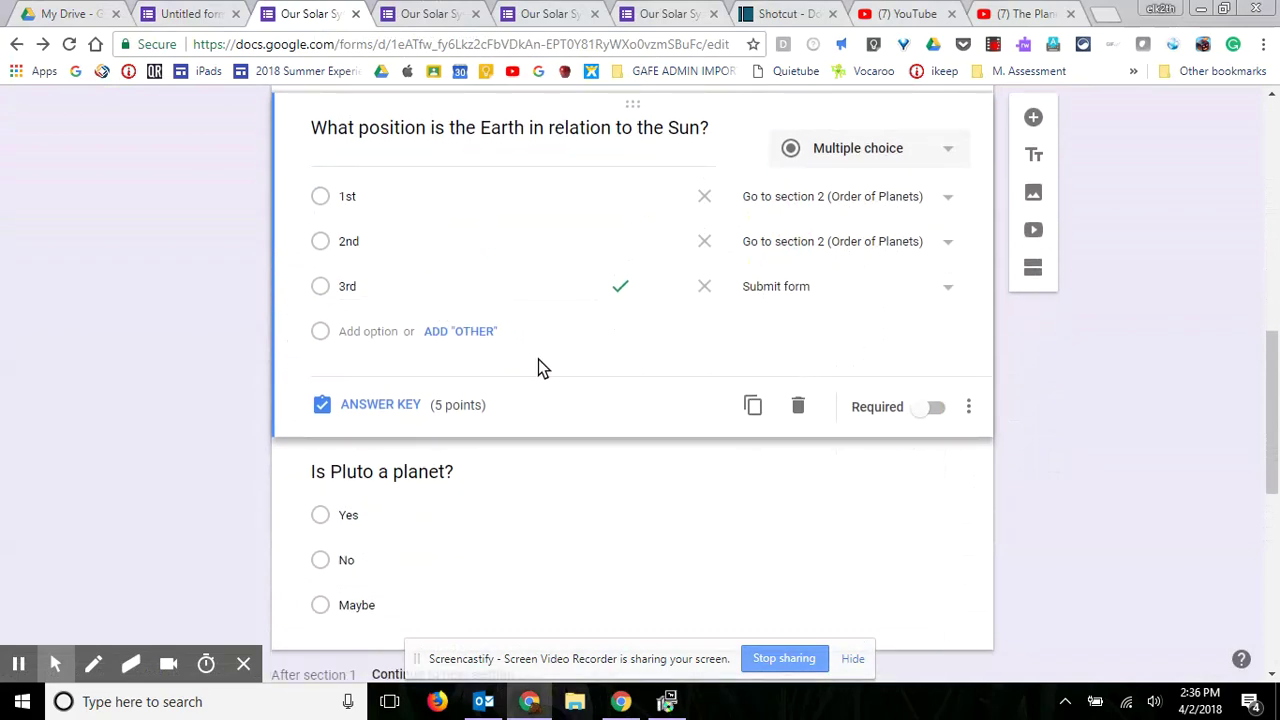
{"action": "scroll", "coordinate": [536, 366], "scroll_direction": "down", "scroll_amount": 2}
{"action": "scroll", "coordinate": [568, 345], "scroll_direction": "down", "scroll_amount": 3}
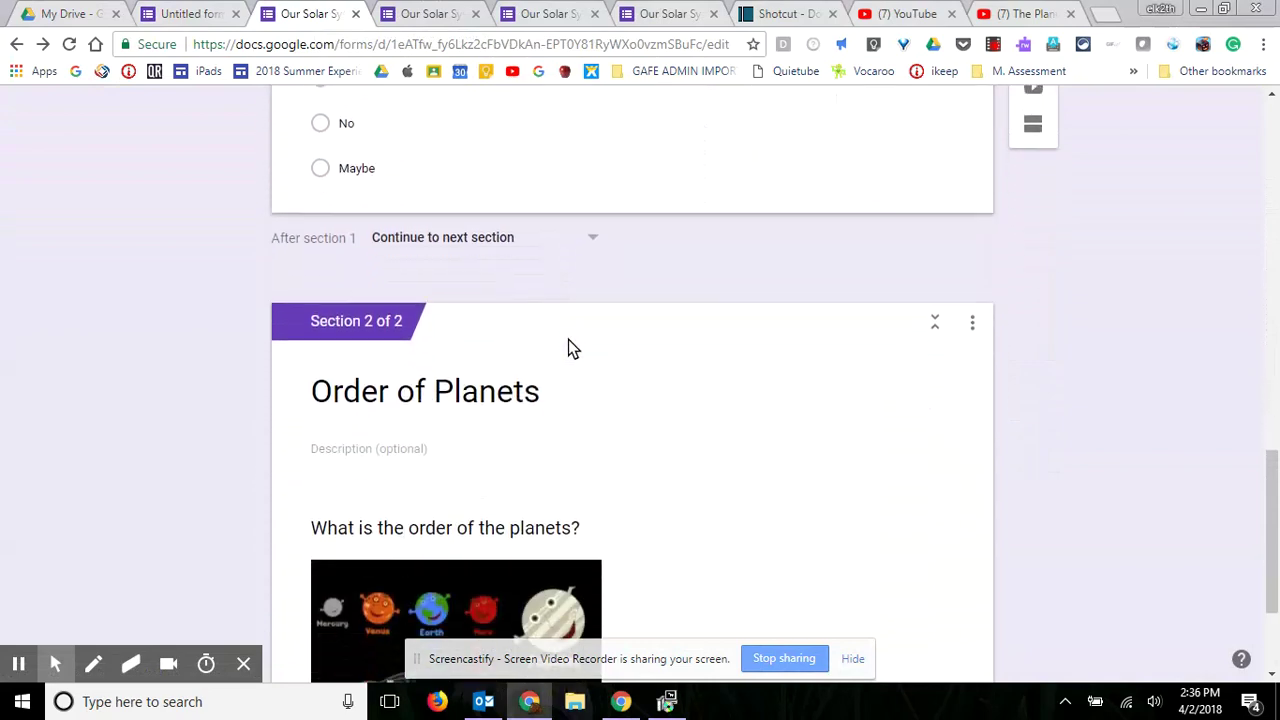
{"action": "scroll", "coordinate": [568, 347], "scroll_direction": "down", "scroll_amount": 1}
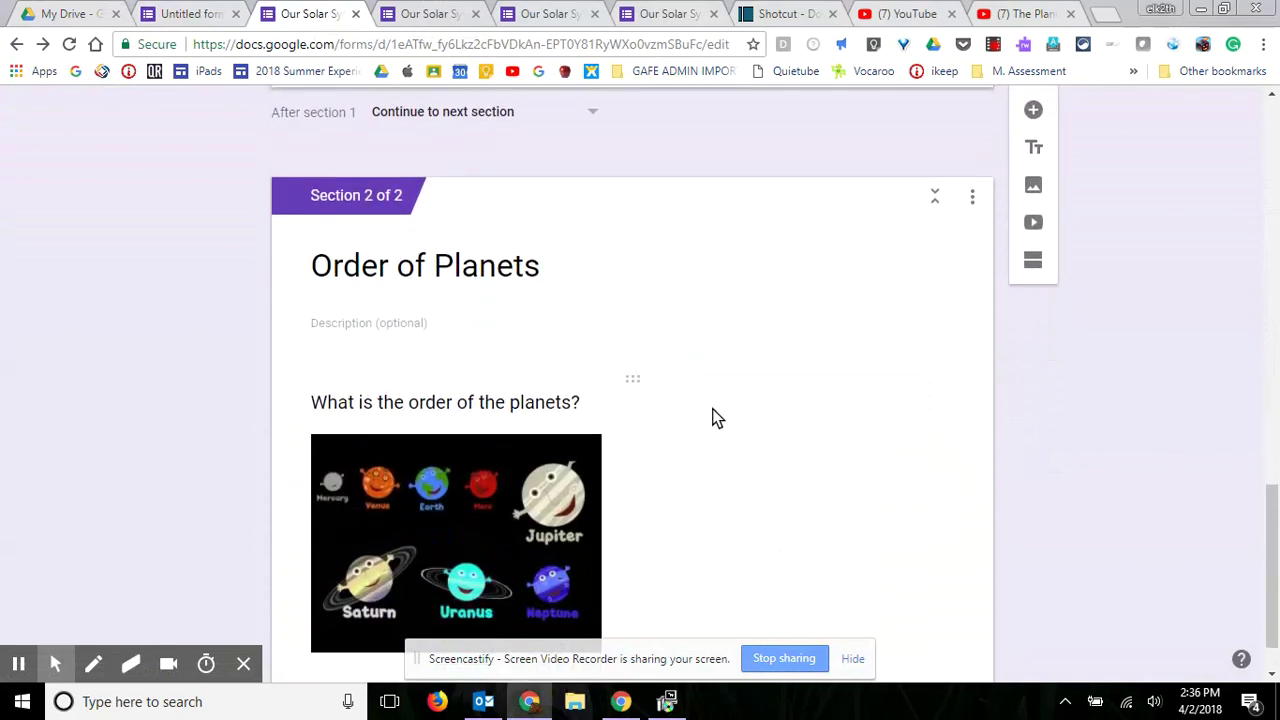
{"action": "scroll", "coordinate": [788, 368], "scroll_direction": "up", "scroll_amount": 10}
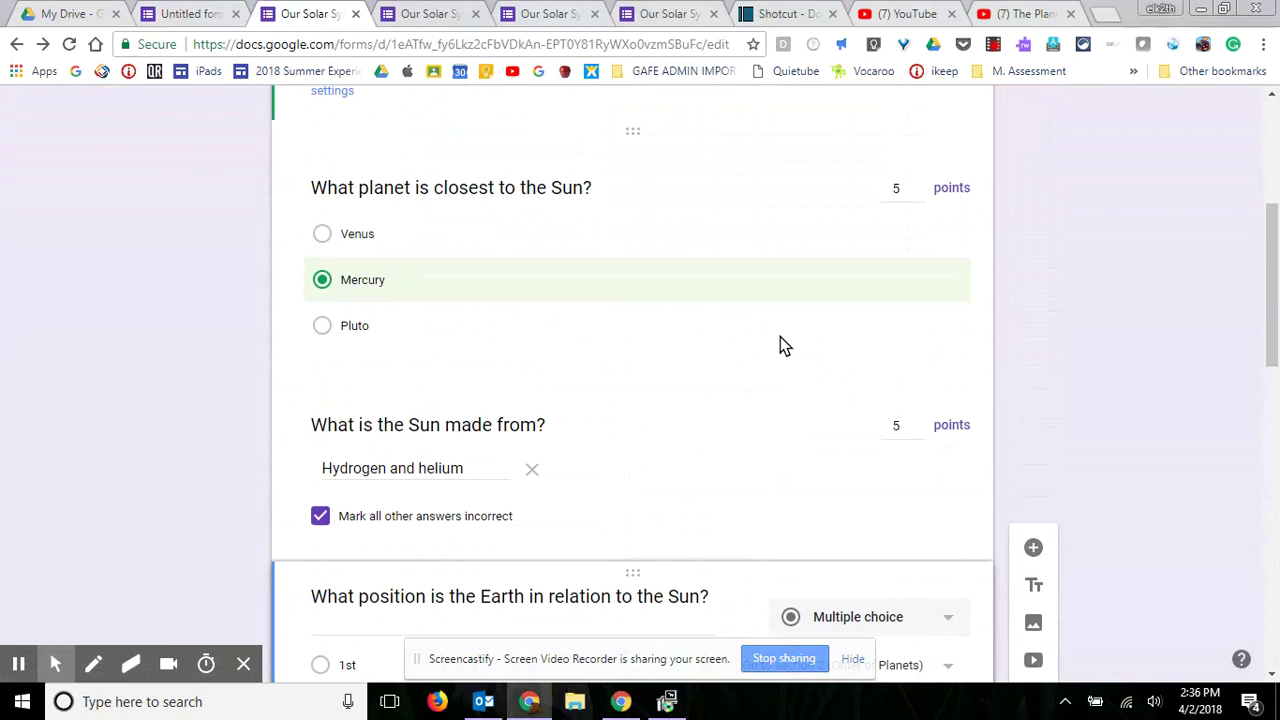
{"action": "scroll", "coordinate": [780, 338], "scroll_direction": "up", "scroll_amount": 4}
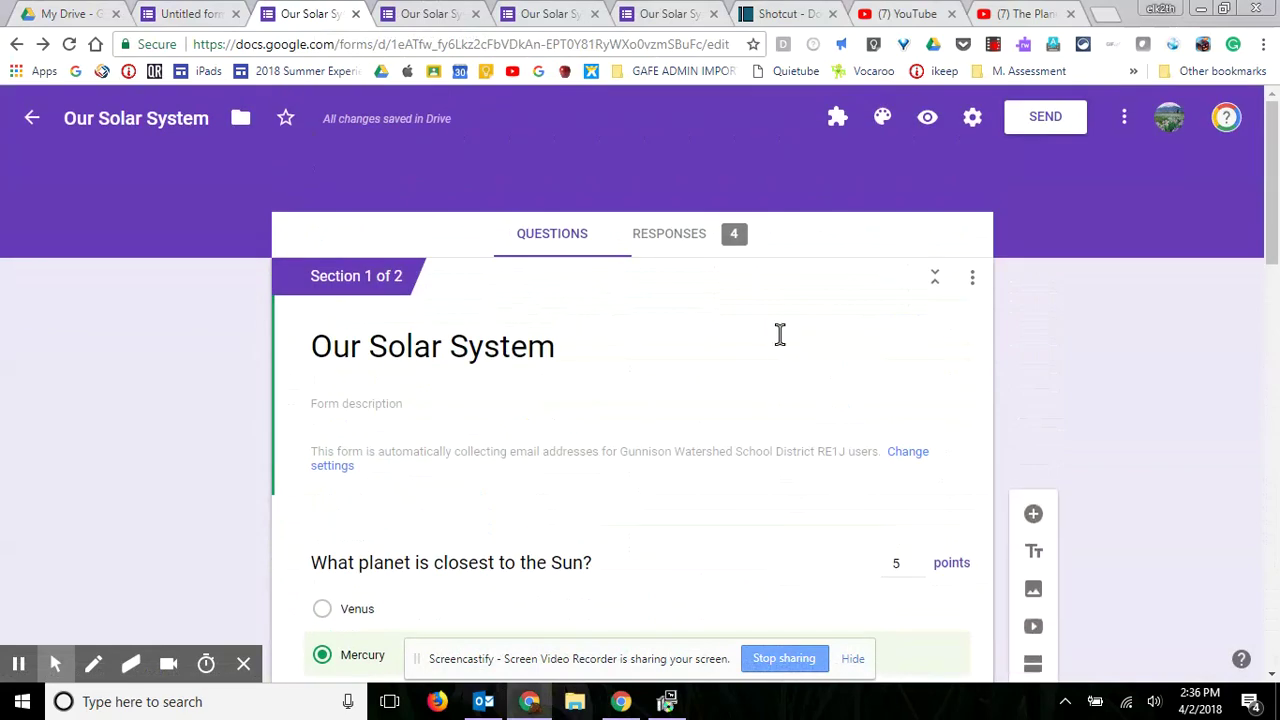
Step: Preview the quiz and answer Mercury, 'hy' for the Sun, 2nd for Earth, and No for Pluto
{"action": "left_click", "coordinate": [927, 118]}
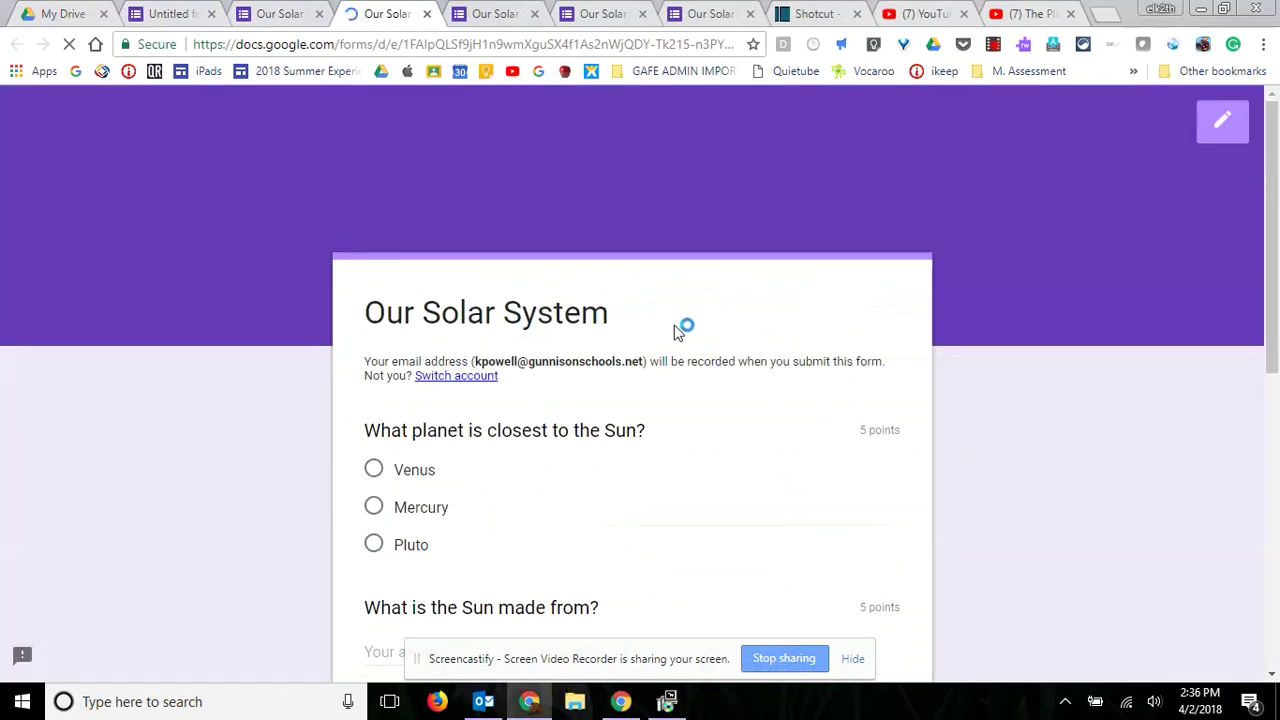
{"action": "scroll", "coordinate": [683, 322], "scroll_direction": "down", "scroll_amount": 2}
{"action": "scroll", "coordinate": [397, 350], "scroll_direction": "down", "scroll_amount": 1}
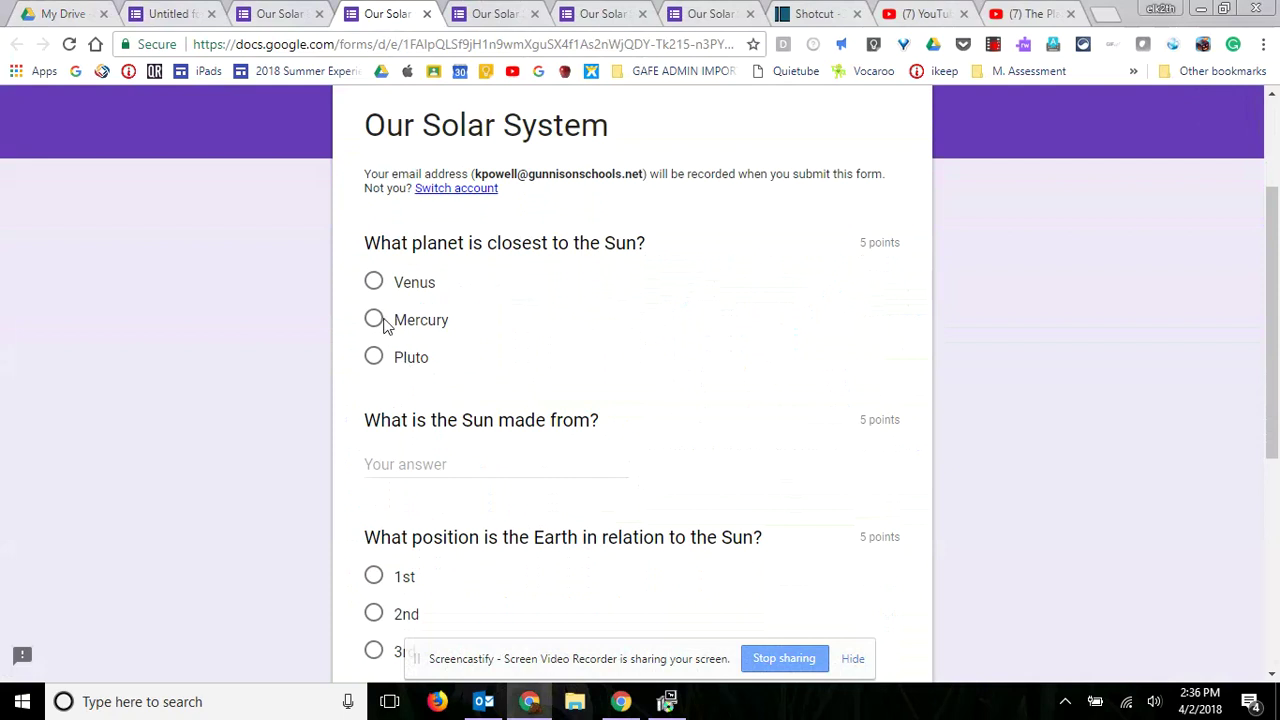
{"action": "left_click", "coordinate": [374, 319]}
{"action": "scroll", "coordinate": [545, 362], "scroll_direction": "down", "scroll_amount": 1}
{"action": "left_click", "coordinate": [504, 370]}
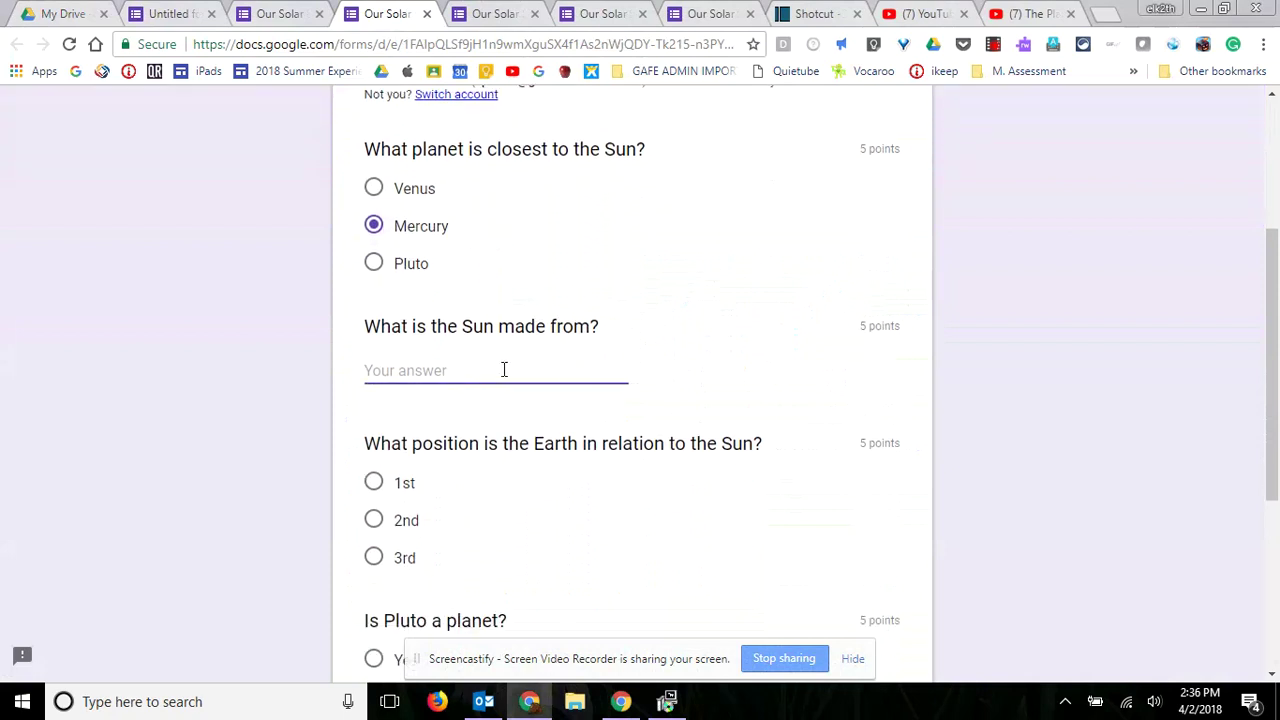
{"action": "type", "text": "hydrogen"}
{"action": "scroll", "coordinate": [462, 352], "scroll_direction": "down", "scroll_amount": 2}
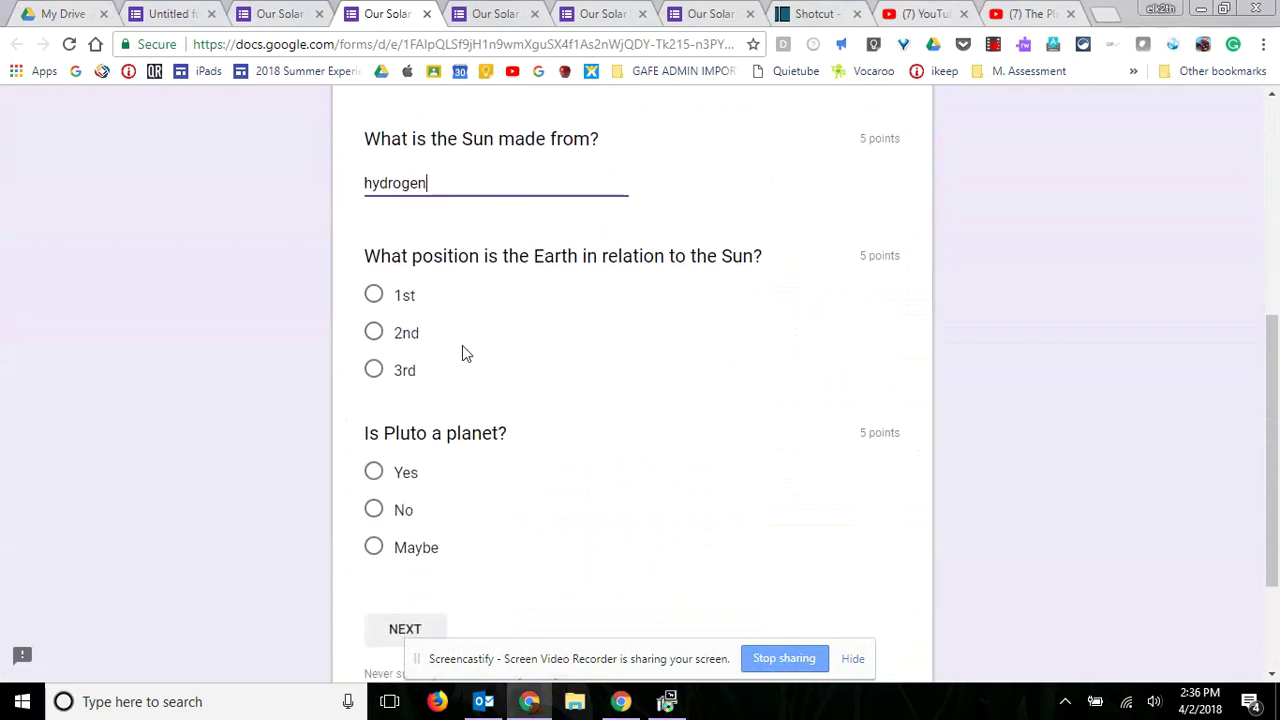
{"action": "left_click", "coordinate": [374, 334]}
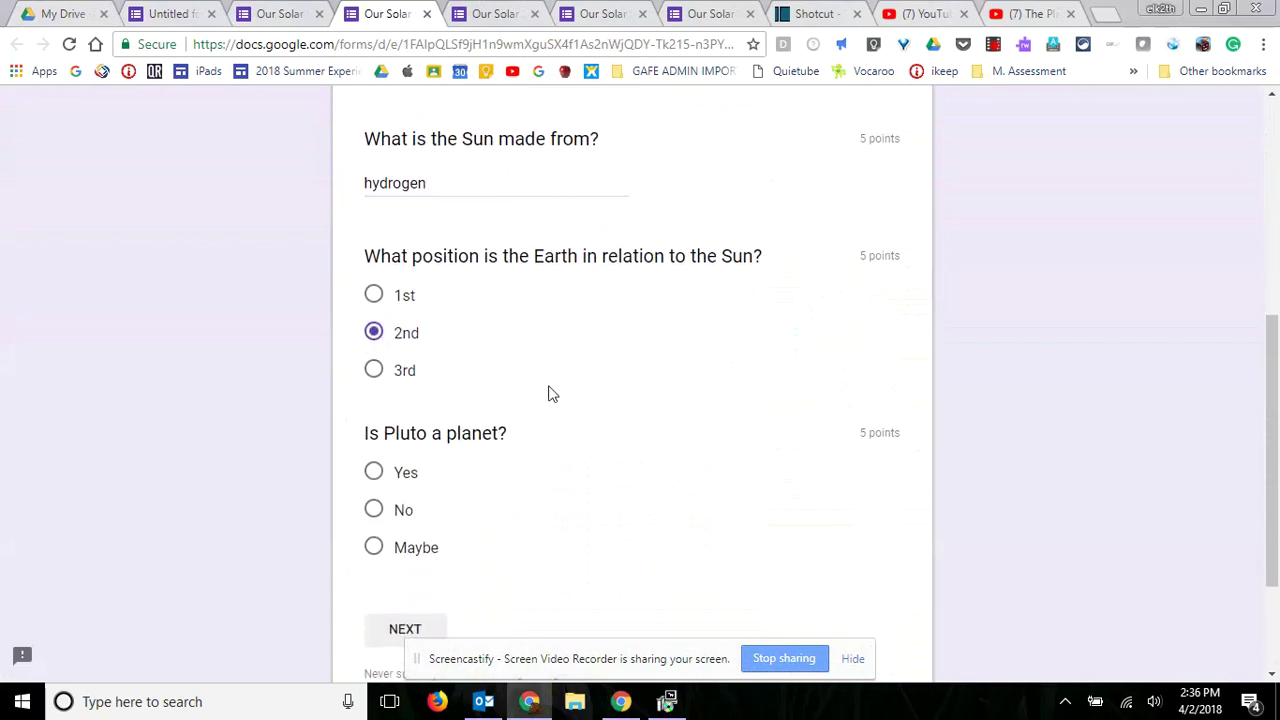
{"action": "scroll", "coordinate": [500, 410], "scroll_direction": "down", "scroll_amount": 1}
{"action": "left_click", "coordinate": [376, 418]}
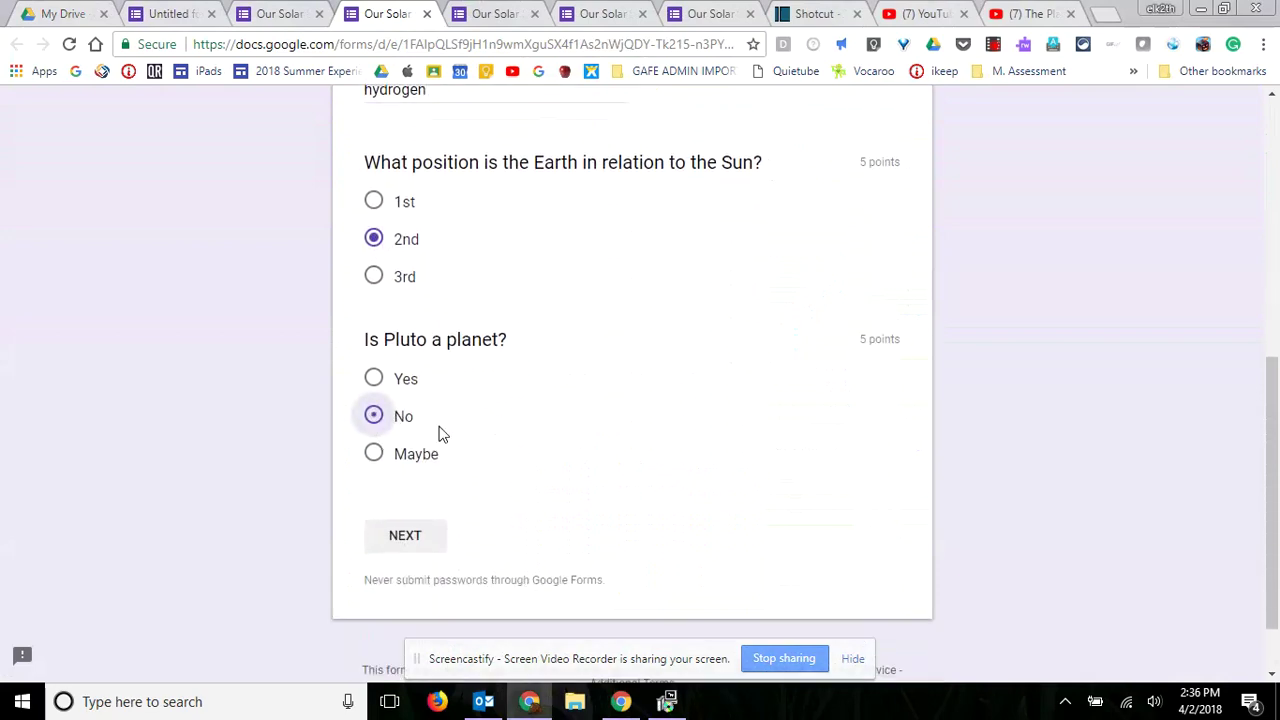
{"action": "left_click", "coordinate": [415, 536]}
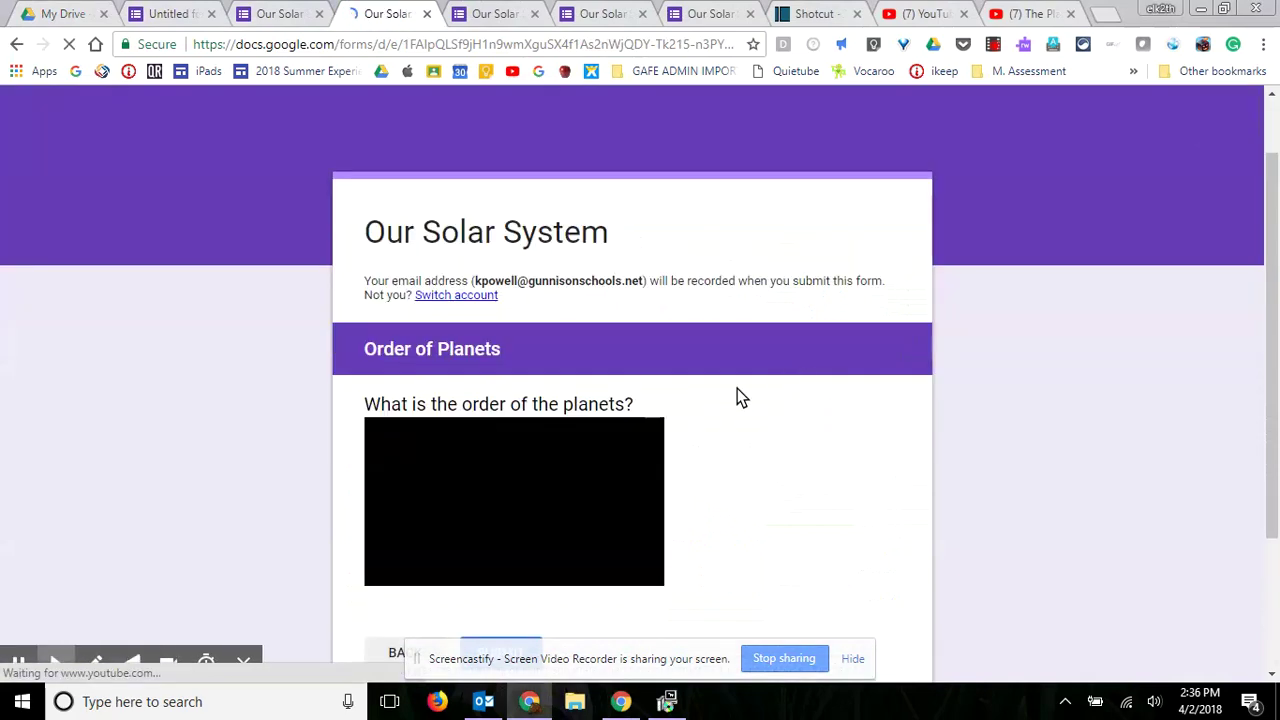
Step: Go back, change Earth's position to 3rd, submit the response, and start another blank one
{"action": "scroll", "coordinate": [737, 397], "scroll_direction": "down", "scroll_amount": 1}
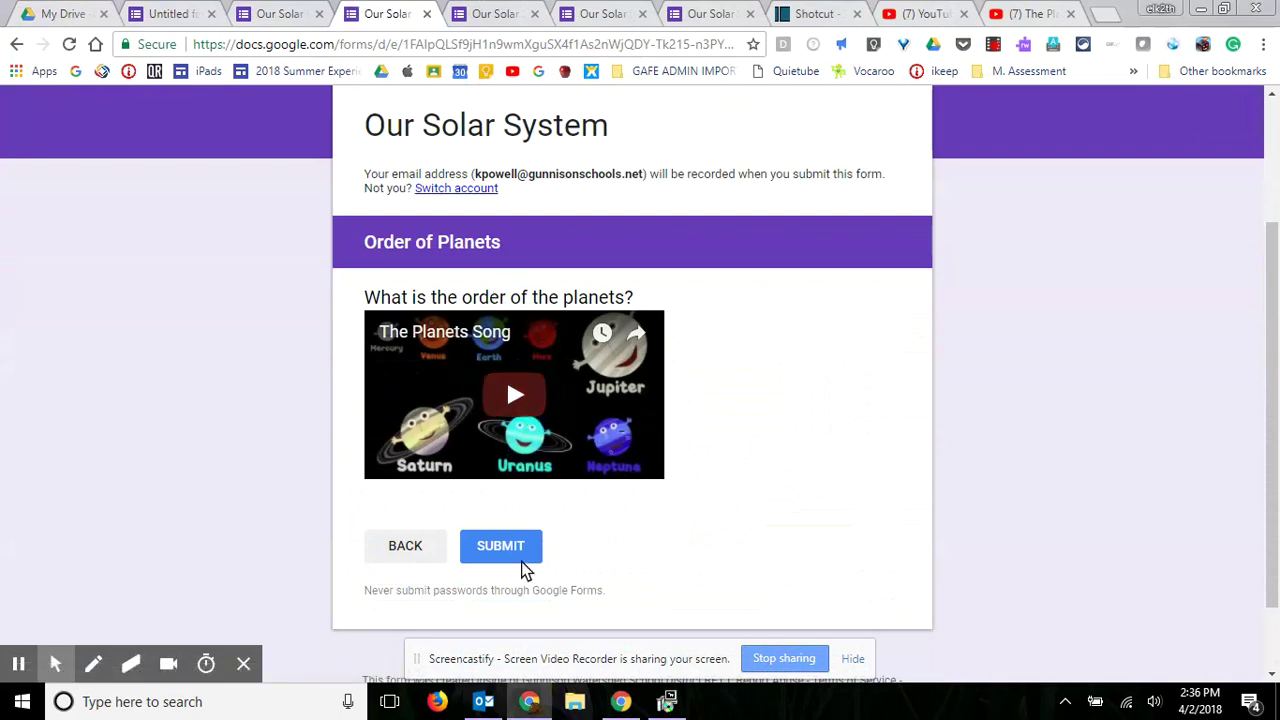
{"action": "left_click", "coordinate": [412, 548]}
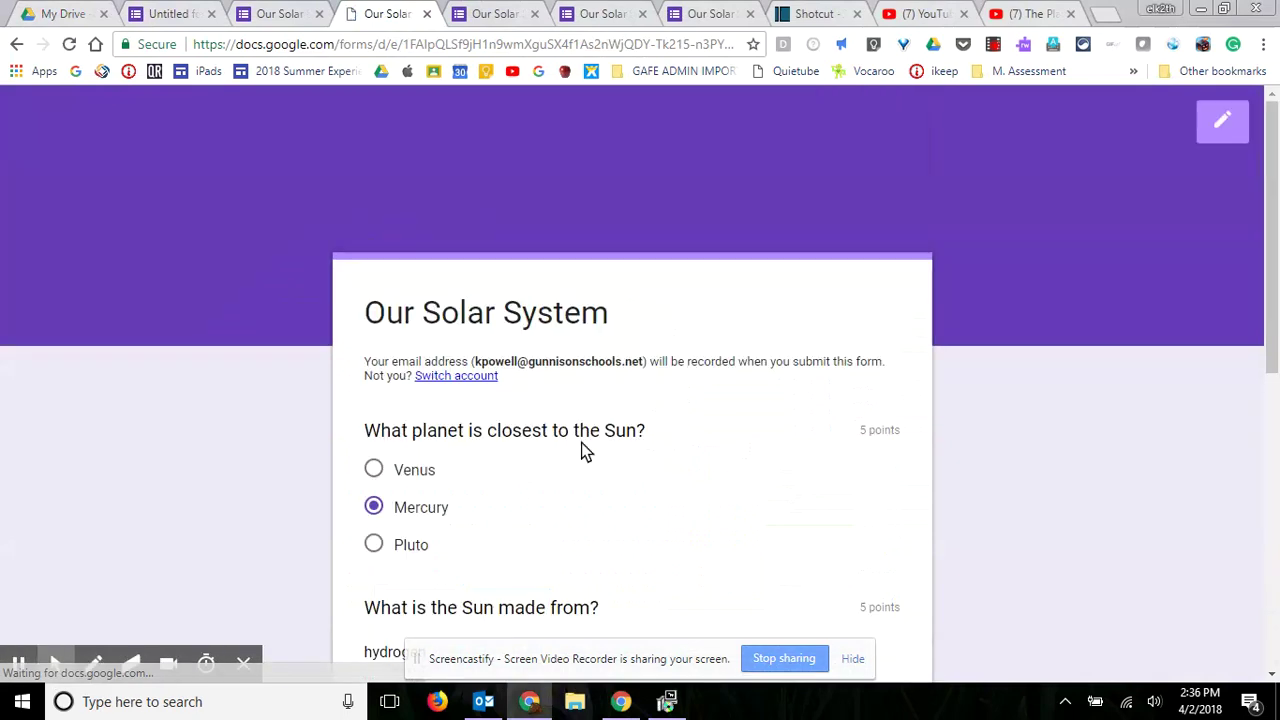
{"action": "scroll", "coordinate": [581, 442], "scroll_direction": "down", "scroll_amount": 5}
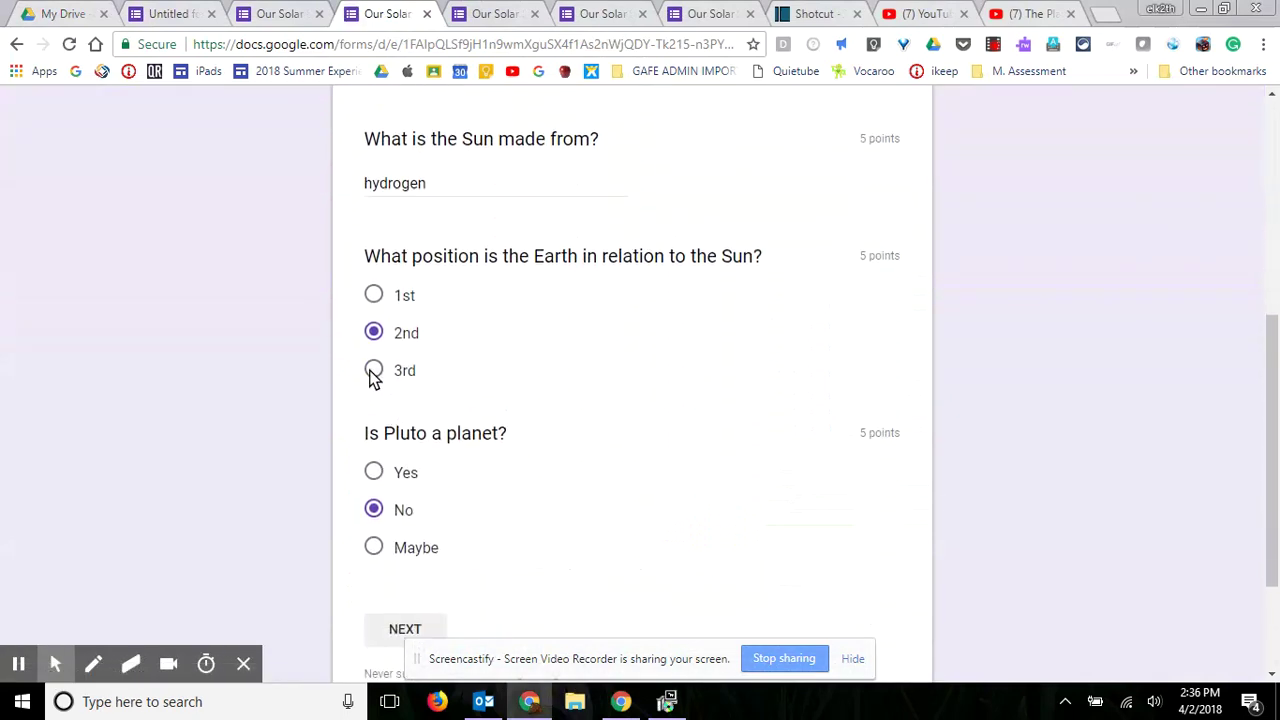
{"action": "left_click", "coordinate": [373, 372]}
{"action": "scroll", "coordinate": [607, 424], "scroll_direction": "down", "scroll_amount": 2}
{"action": "left_click", "coordinate": [418, 458]}
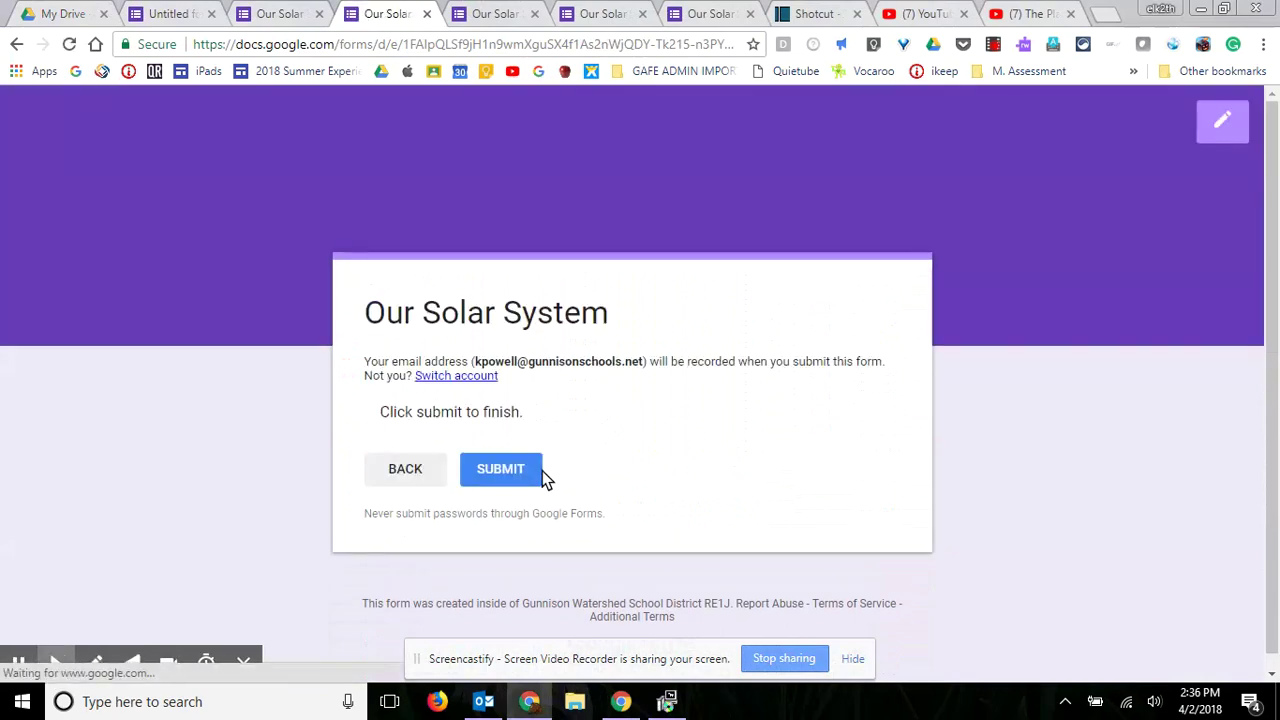
{"action": "left_click", "coordinate": [525, 472]}
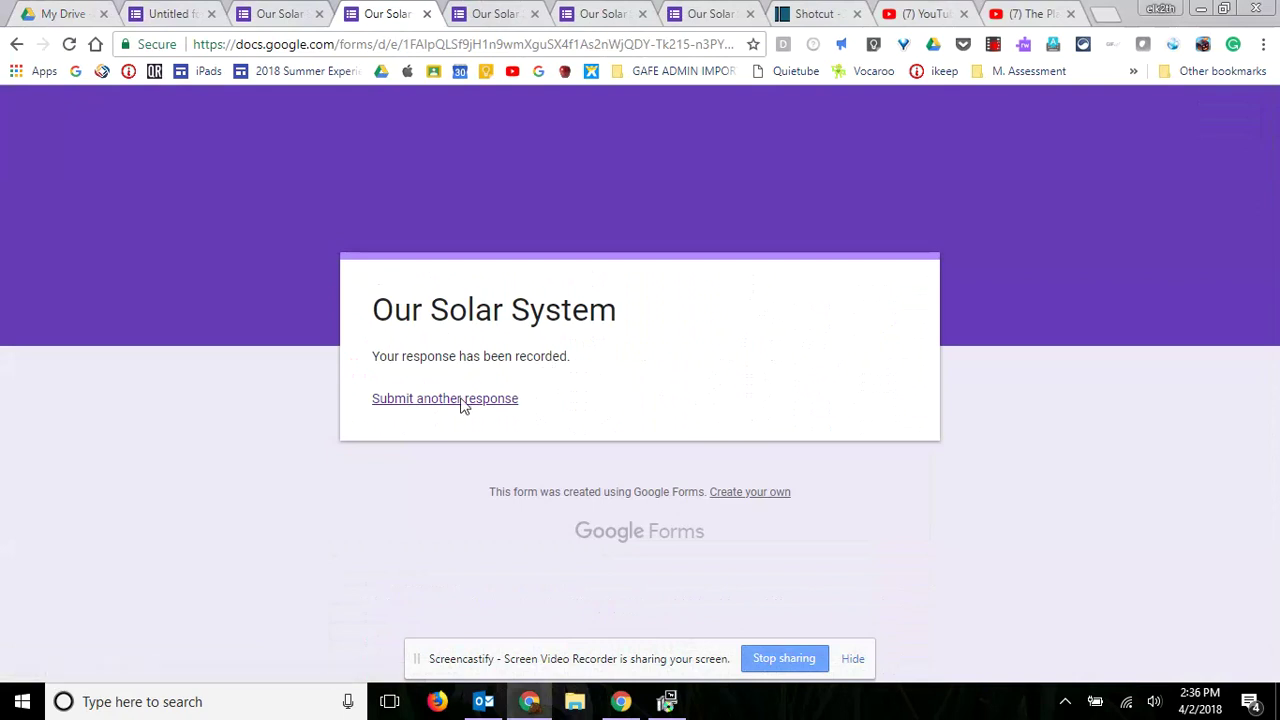
{"action": "left_click", "coordinate": [478, 403]}
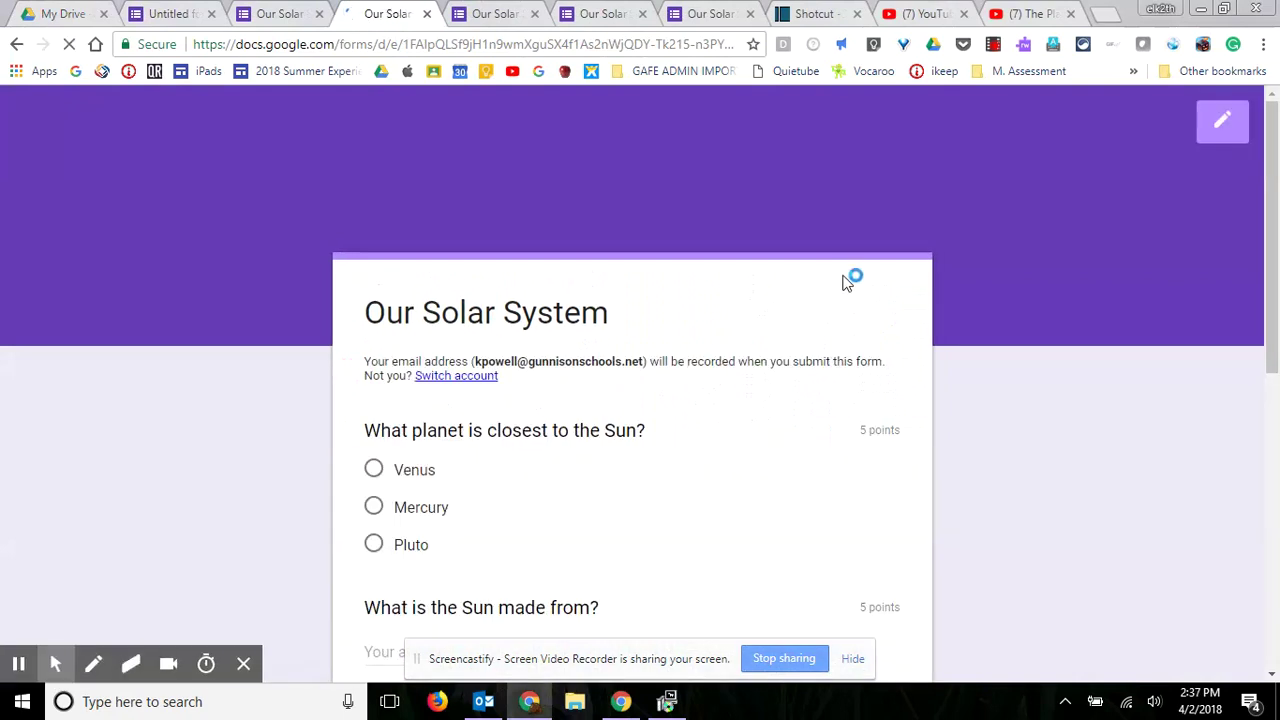
Step: In the editor's Quizzes settings, keep grade release at 'Later, after manual review' and save
{"action": "left_click", "coordinate": [1222, 121]}
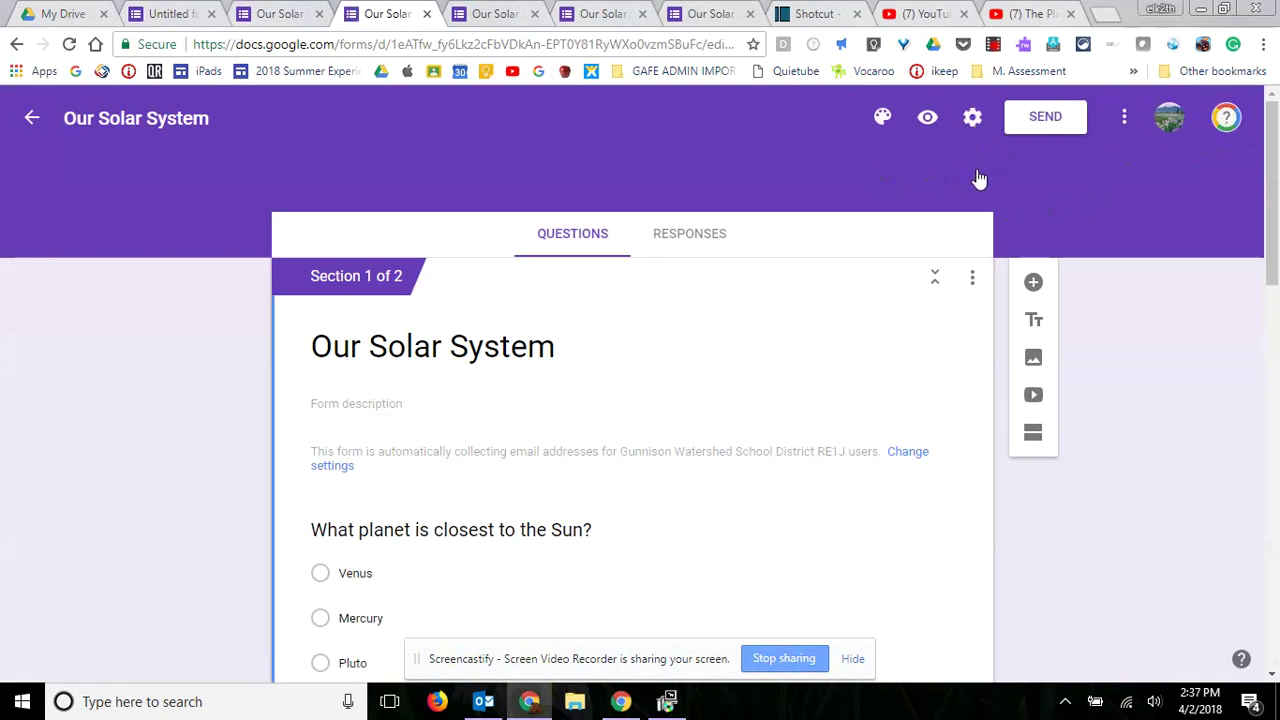
{"action": "left_click", "coordinate": [973, 119]}
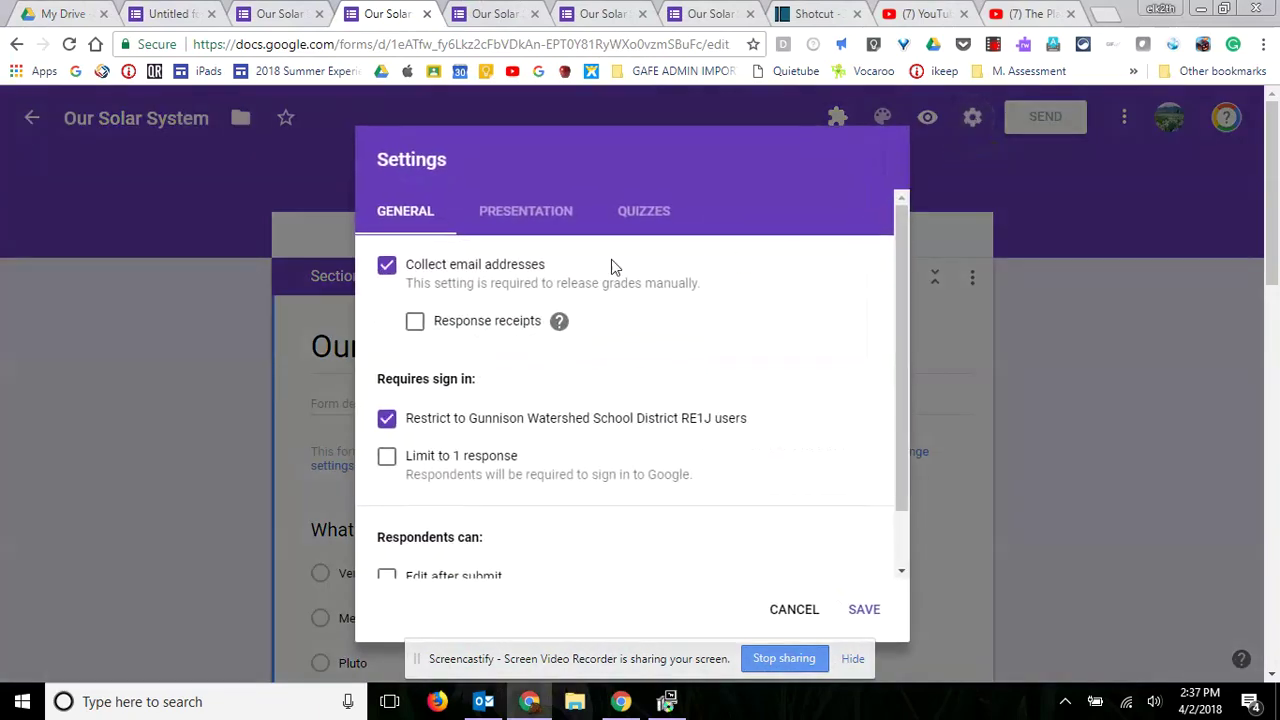
{"action": "left_click", "coordinate": [642, 216]}
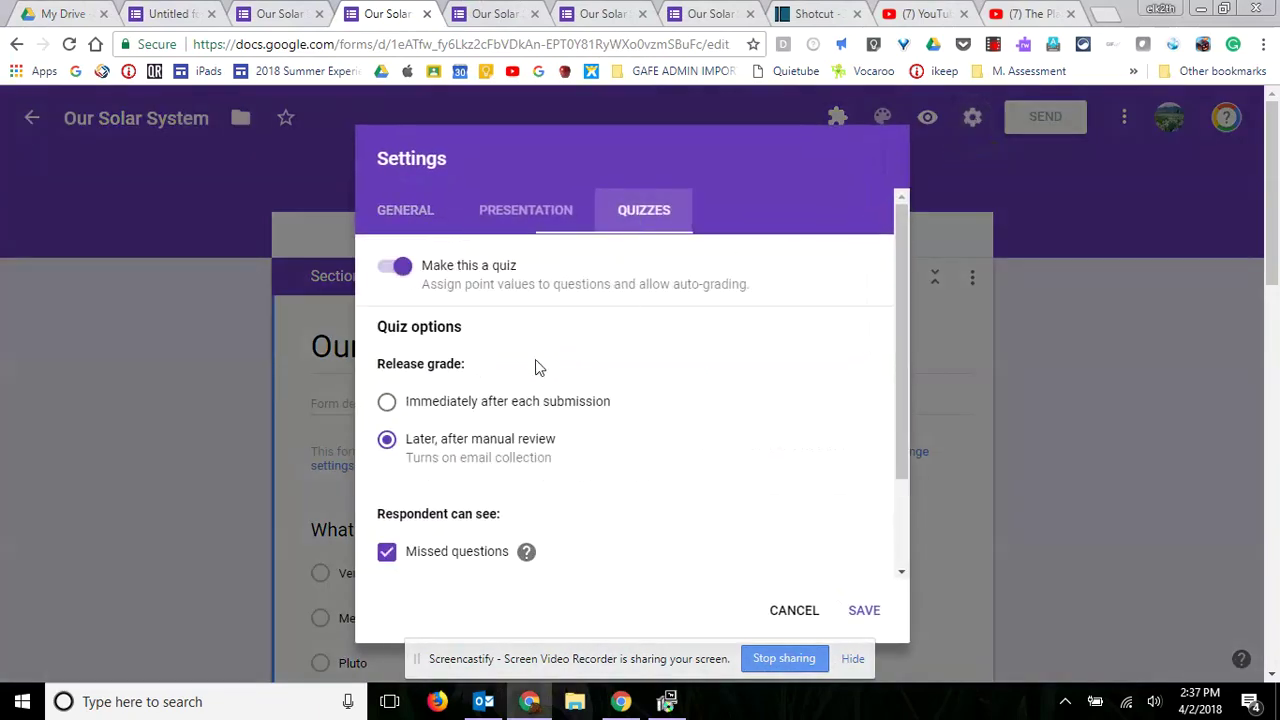
{"action": "left_click", "coordinate": [390, 406]}
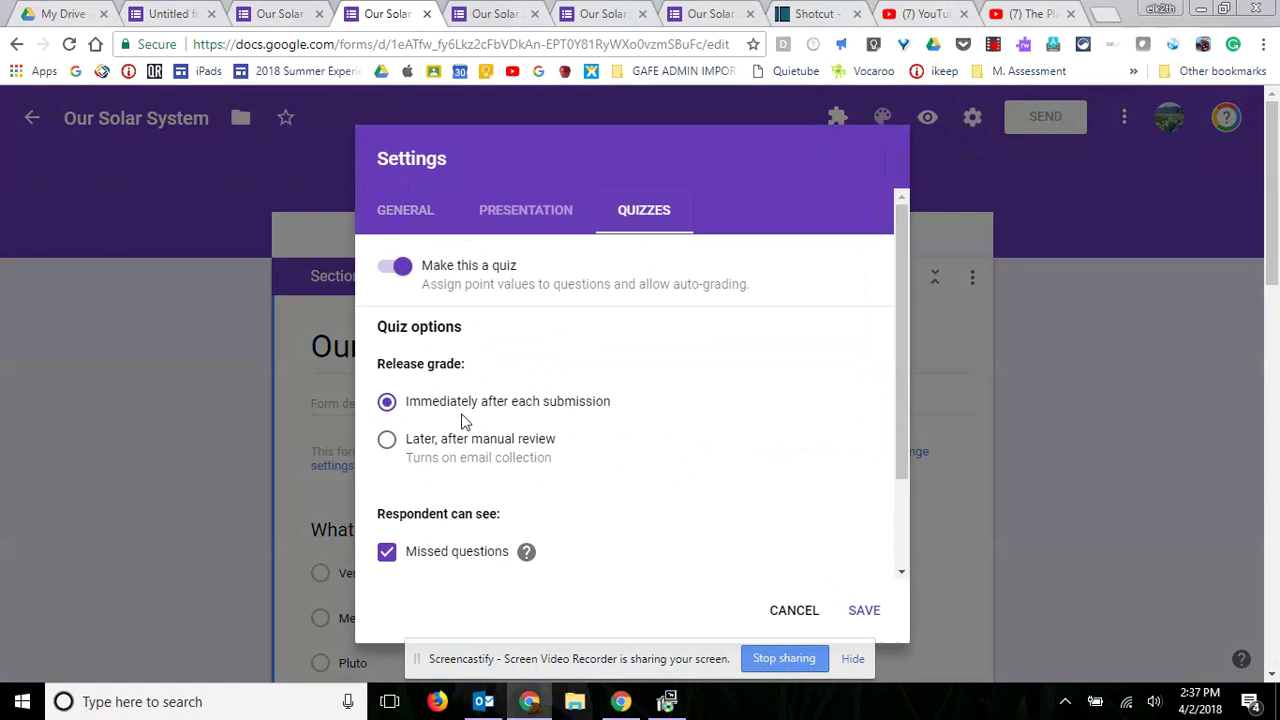
{"action": "left_click", "coordinate": [387, 443]}
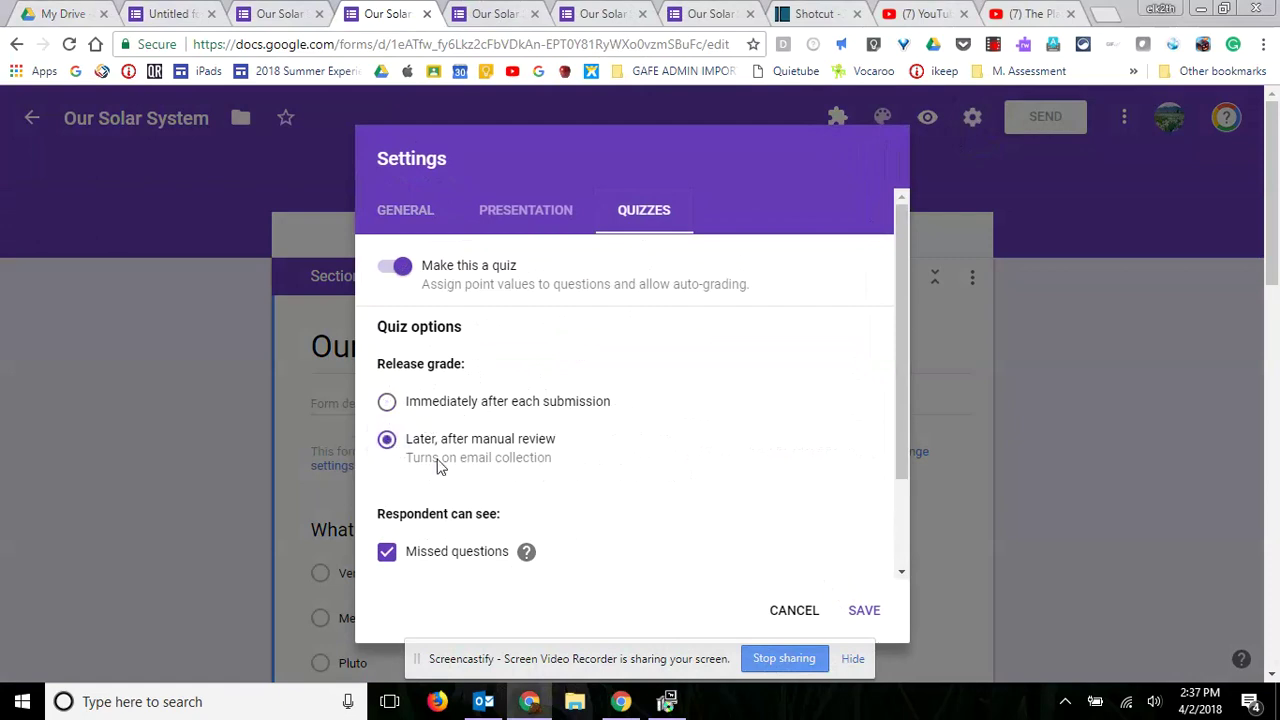
{"action": "left_click", "coordinate": [862, 612]}
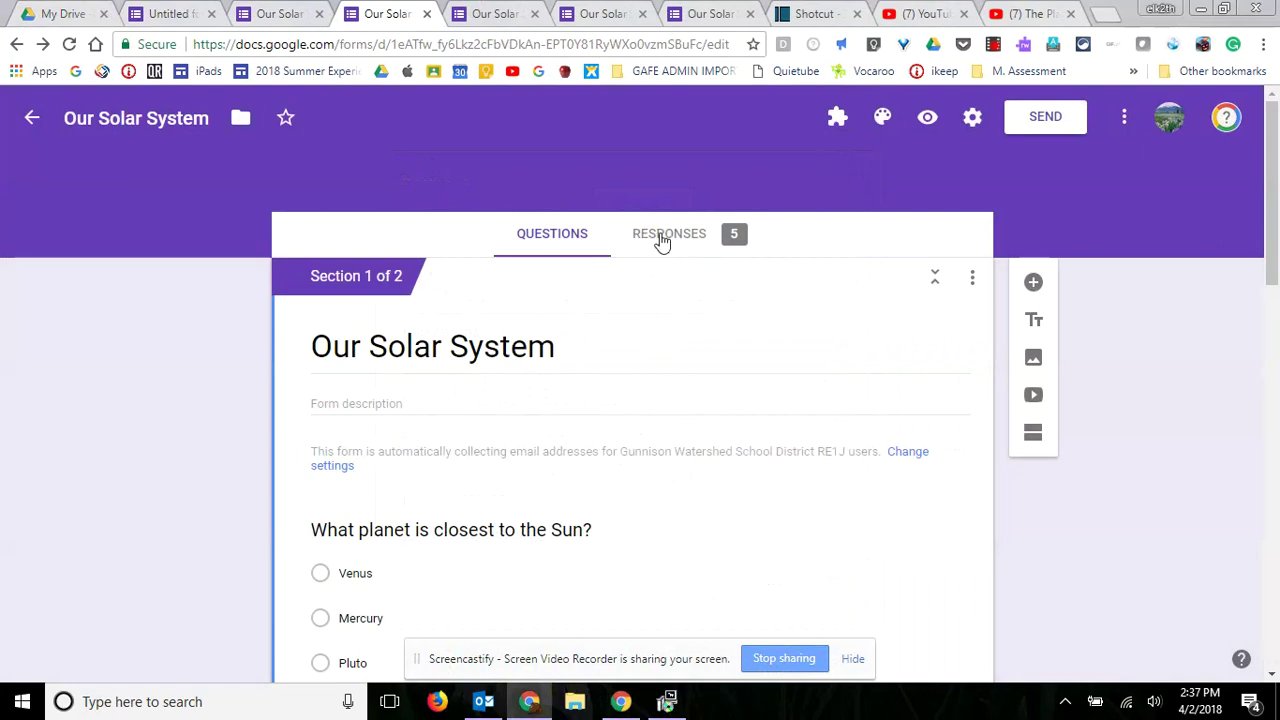
Step: Open Responses and scroll the 5-response summary down to the Scores table
{"action": "left_click", "coordinate": [661, 240]}
{"action": "scroll", "coordinate": [720, 336], "scroll_direction": "down", "scroll_amount": 1}
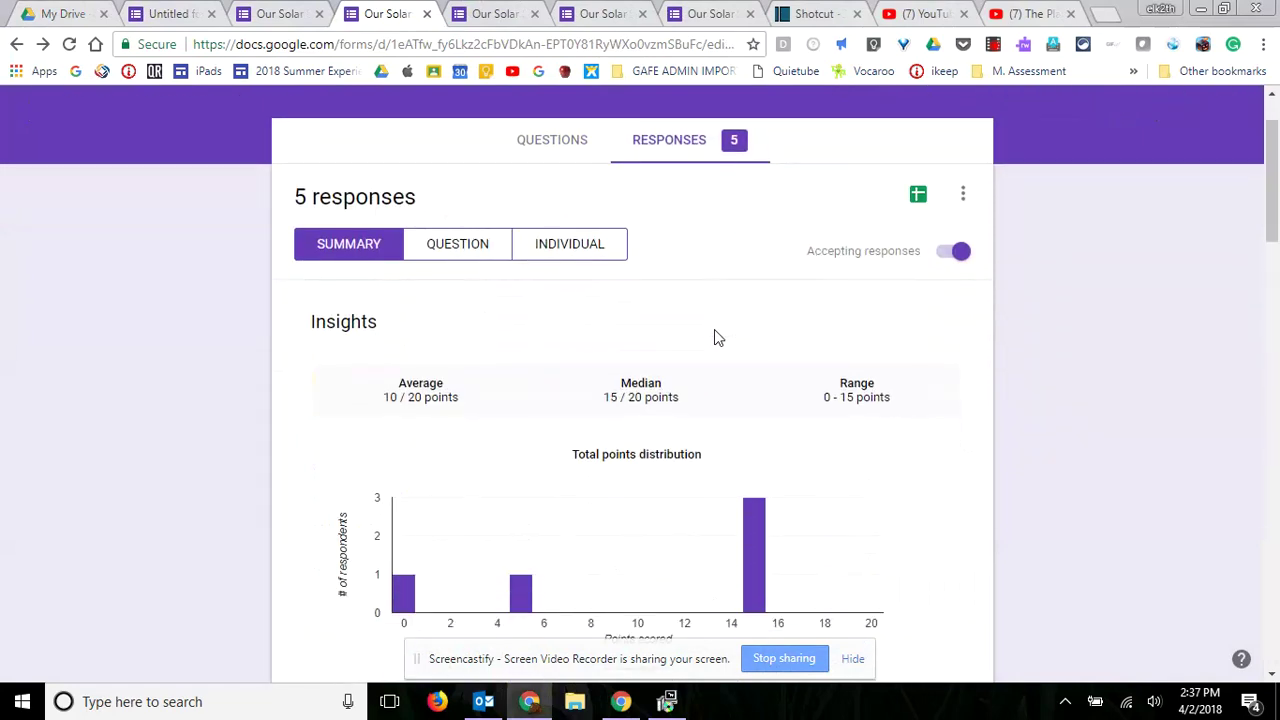
{"action": "scroll", "coordinate": [710, 354], "scroll_direction": "down", "scroll_amount": 5}
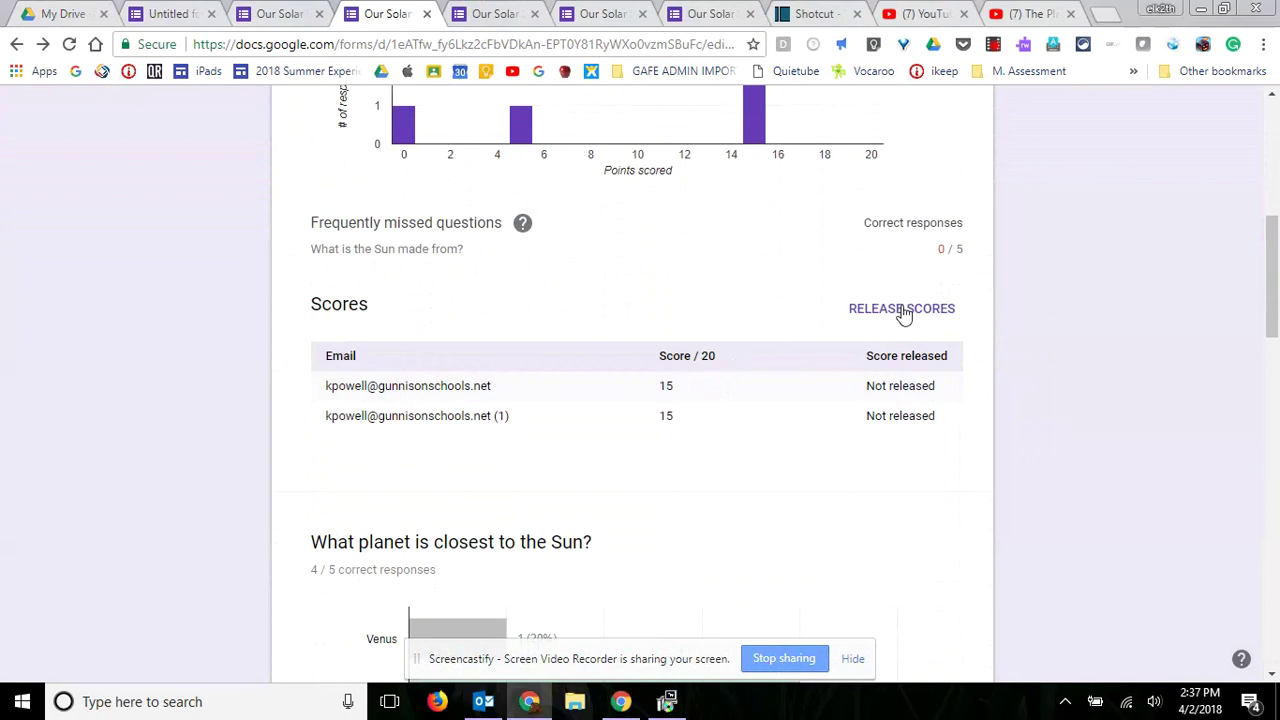
{"action": "scroll", "coordinate": [703, 298], "scroll_direction": "up", "scroll_amount": 4}
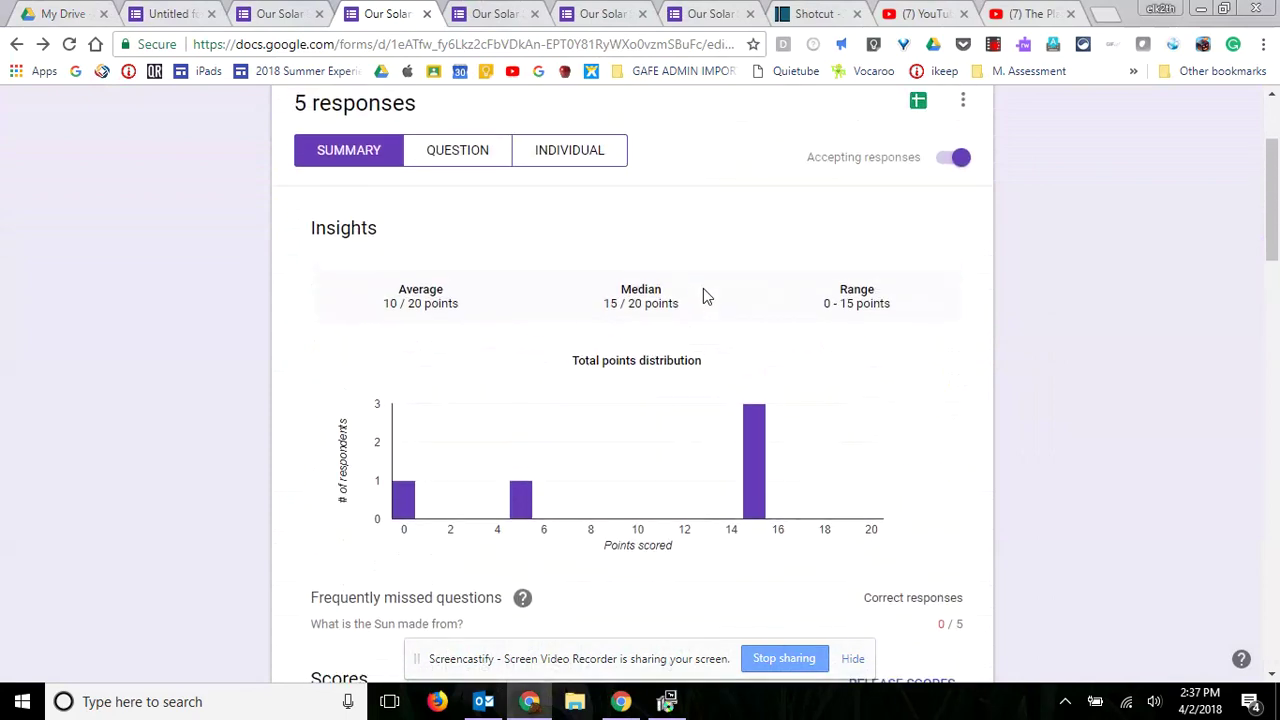
Step: In Individual view, add feedback to Response 1's Sun question pointing the student to an article
{"action": "left_click", "coordinate": [585, 158]}
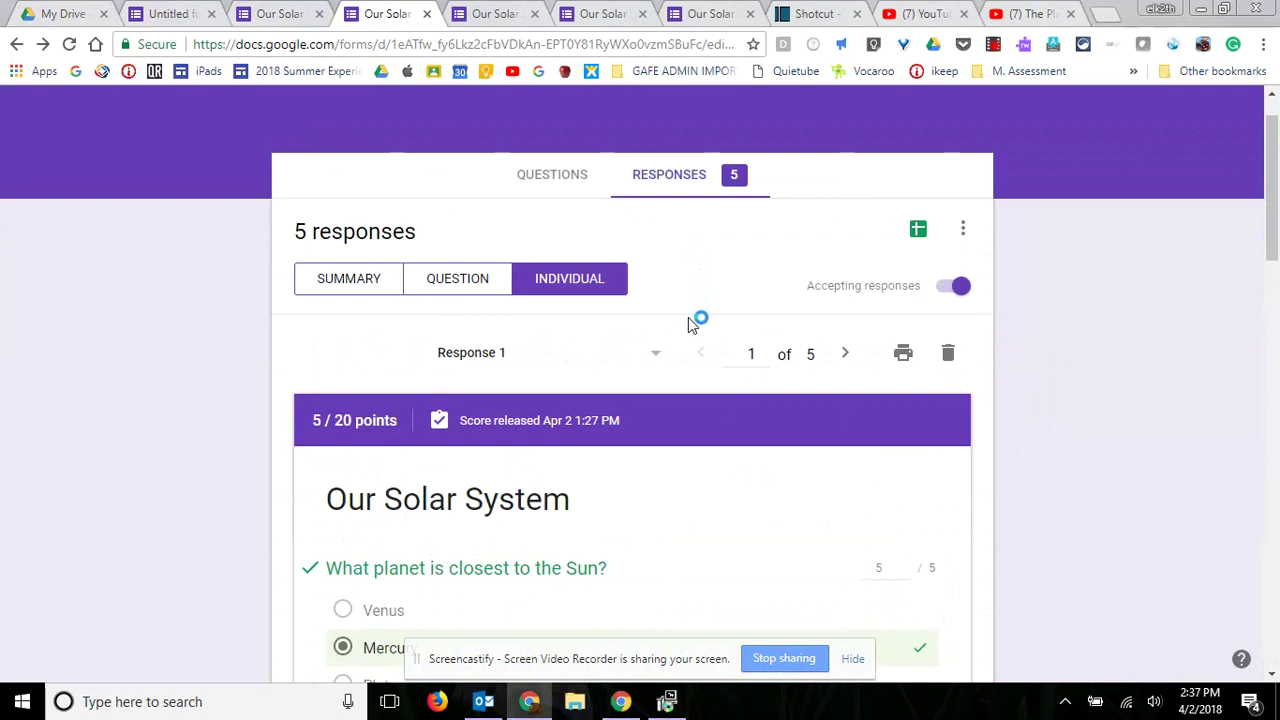
{"action": "scroll", "coordinate": [690, 320], "scroll_direction": "down", "scroll_amount": 3}
{"action": "scroll", "coordinate": [543, 391], "scroll_direction": "down", "scroll_amount": 2}
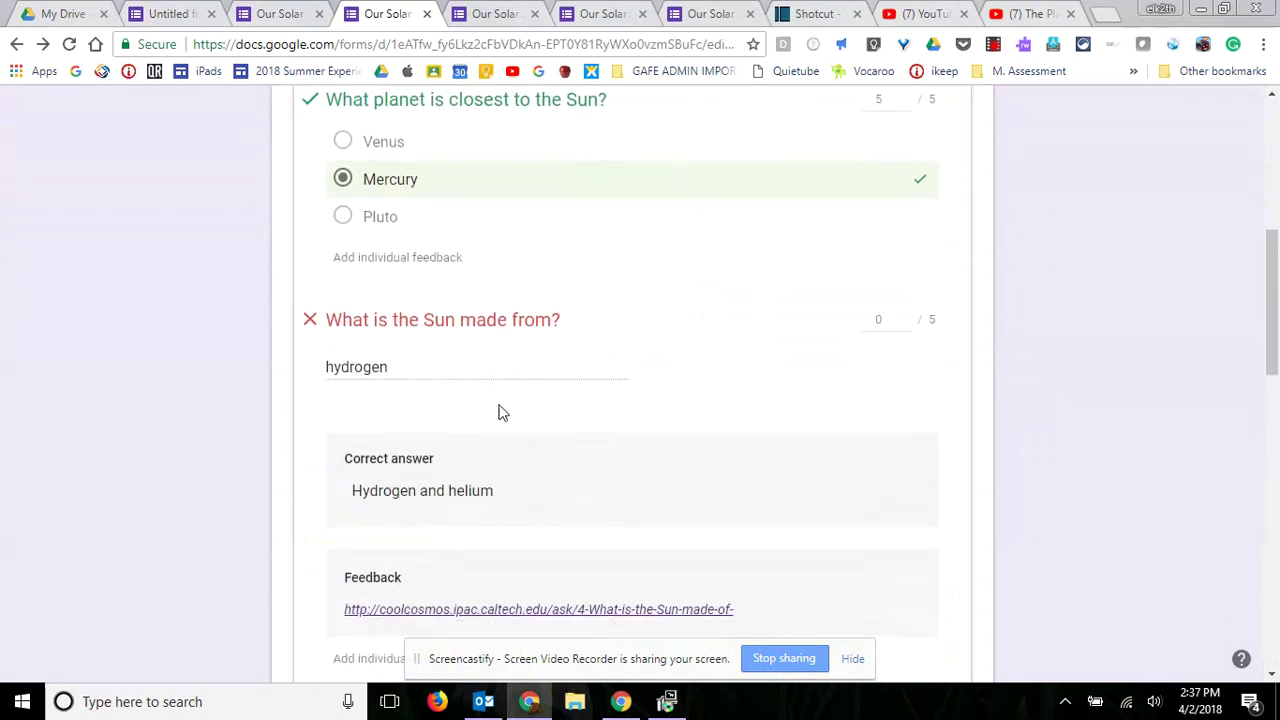
{"action": "scroll", "coordinate": [467, 366], "scroll_direction": "down", "scroll_amount": 1}
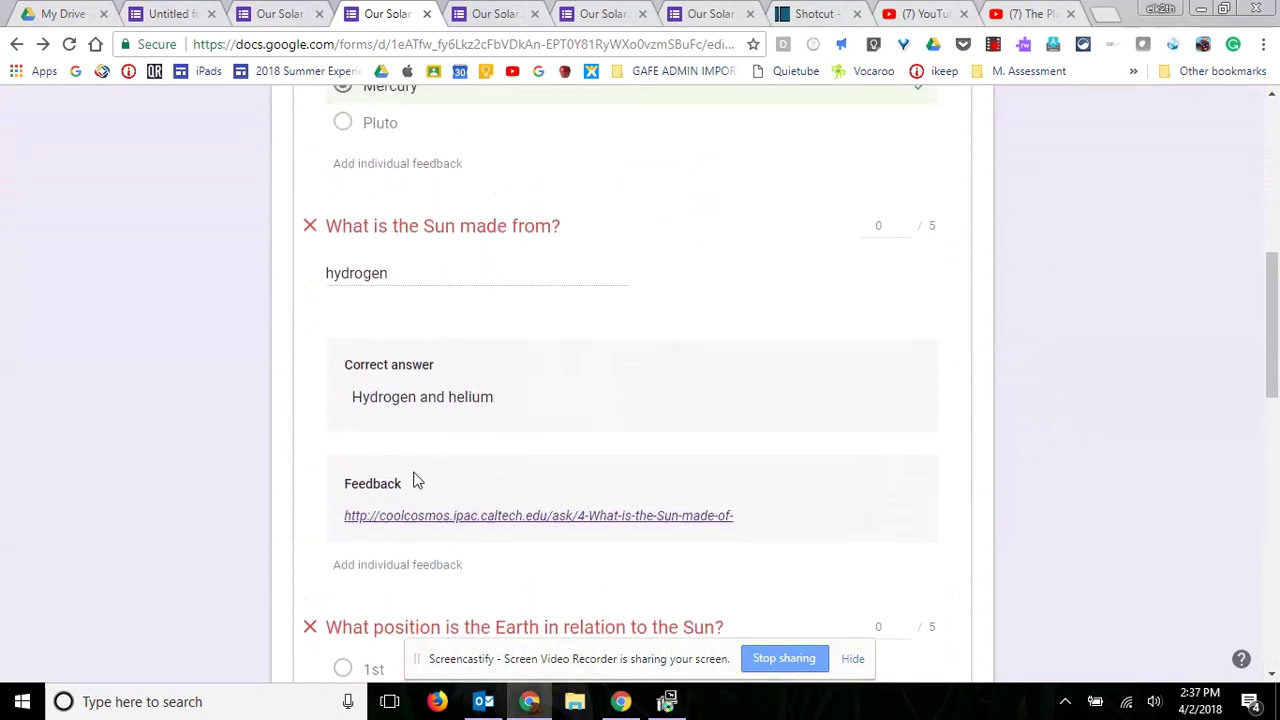
{"action": "scroll", "coordinate": [628, 320], "scroll_direction": "down", "scroll_amount": 2}
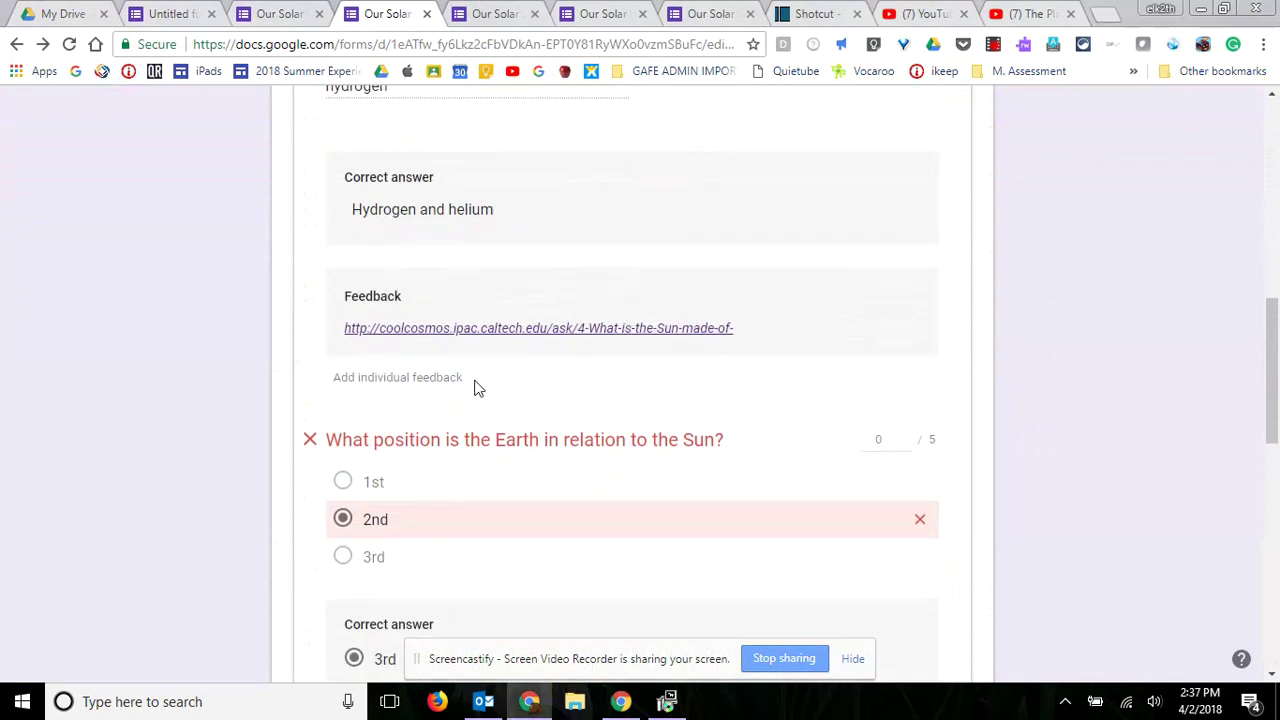
{"action": "left_click", "coordinate": [440, 378]}
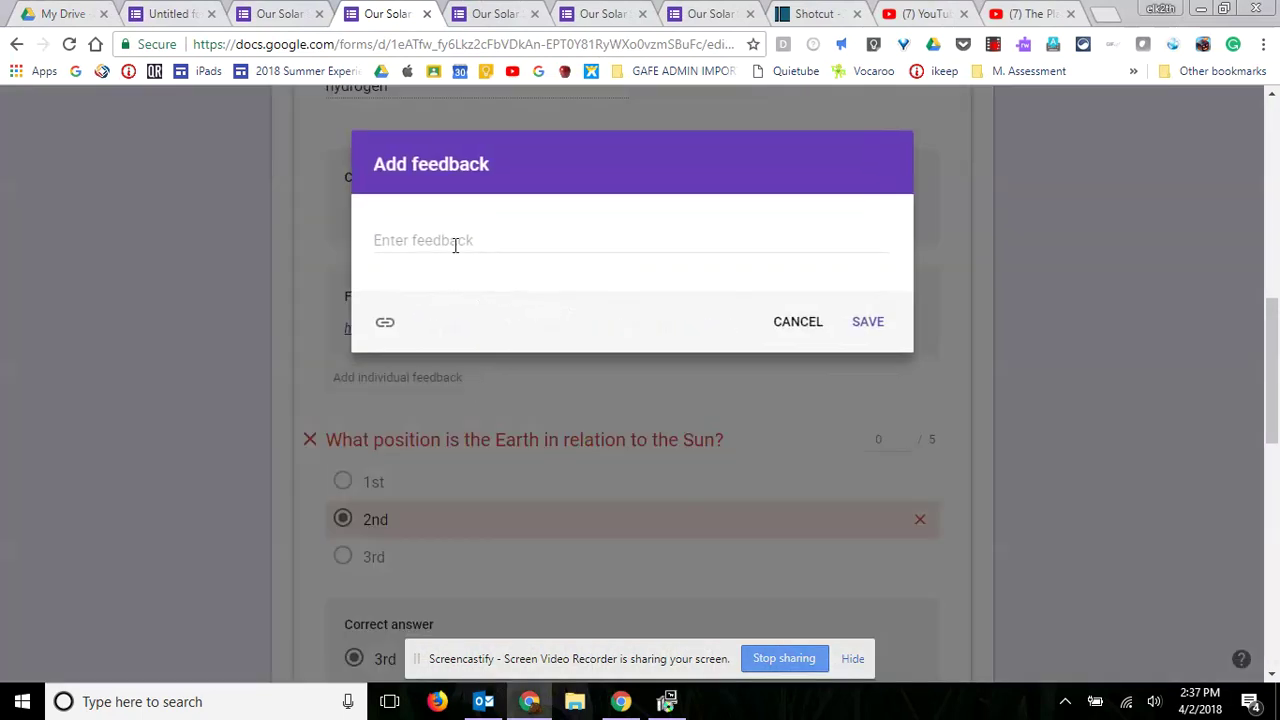
{"action": "type", "text": "Ka"}
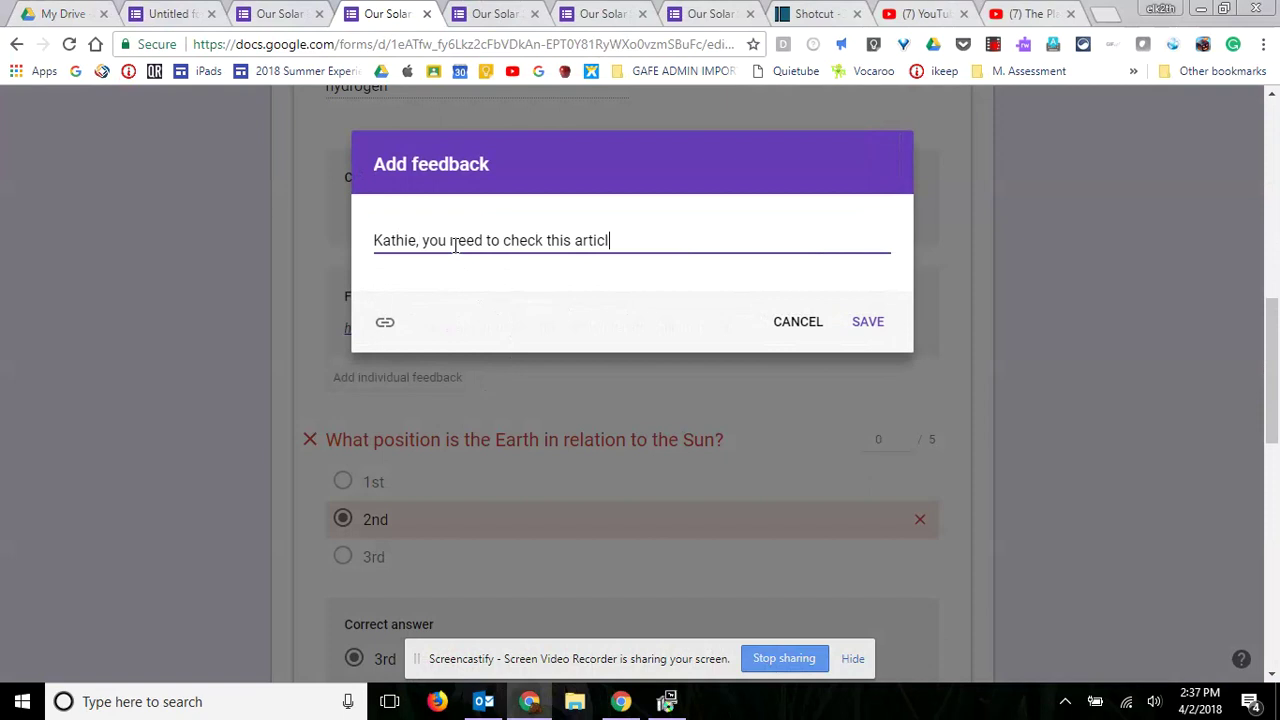
{"action": "left_click", "coordinate": [866, 321]}
Step: Save the edits to Response 1 and review the updated response
{"action": "scroll", "coordinate": [958, 418], "scroll_direction": "down", "scroll_amount": 5}
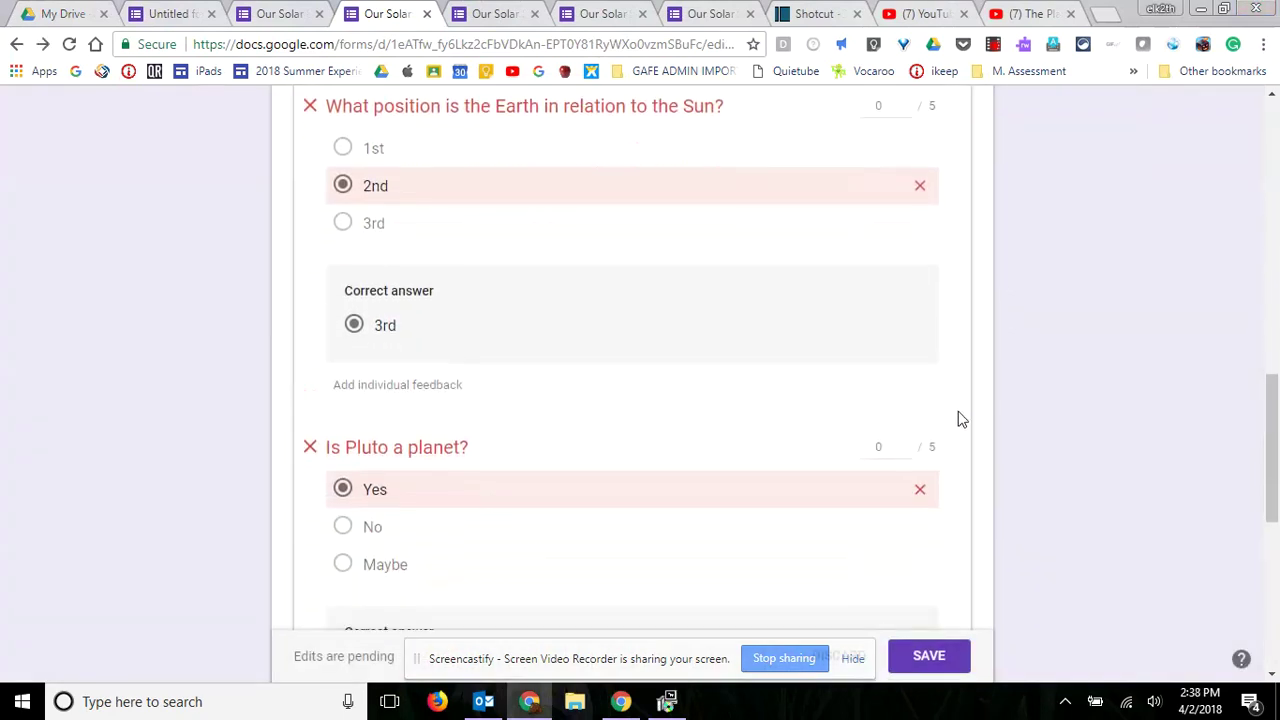
{"action": "scroll", "coordinate": [958, 418], "scroll_direction": "down", "scroll_amount": 2}
{"action": "left_click", "coordinate": [928, 655]}
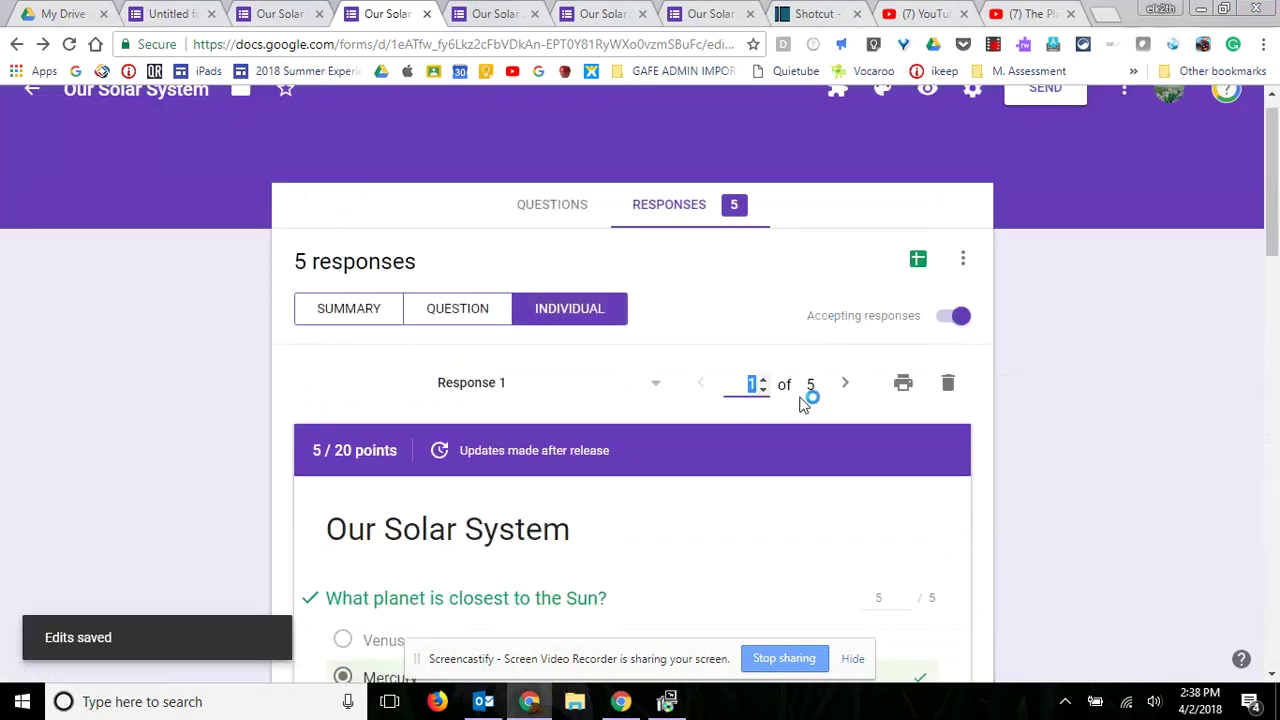
{"action": "scroll", "coordinate": [805, 420], "scroll_direction": "down", "scroll_amount": 1}
{"action": "scroll", "coordinate": [800, 420], "scroll_direction": "down", "scroll_amount": 5}
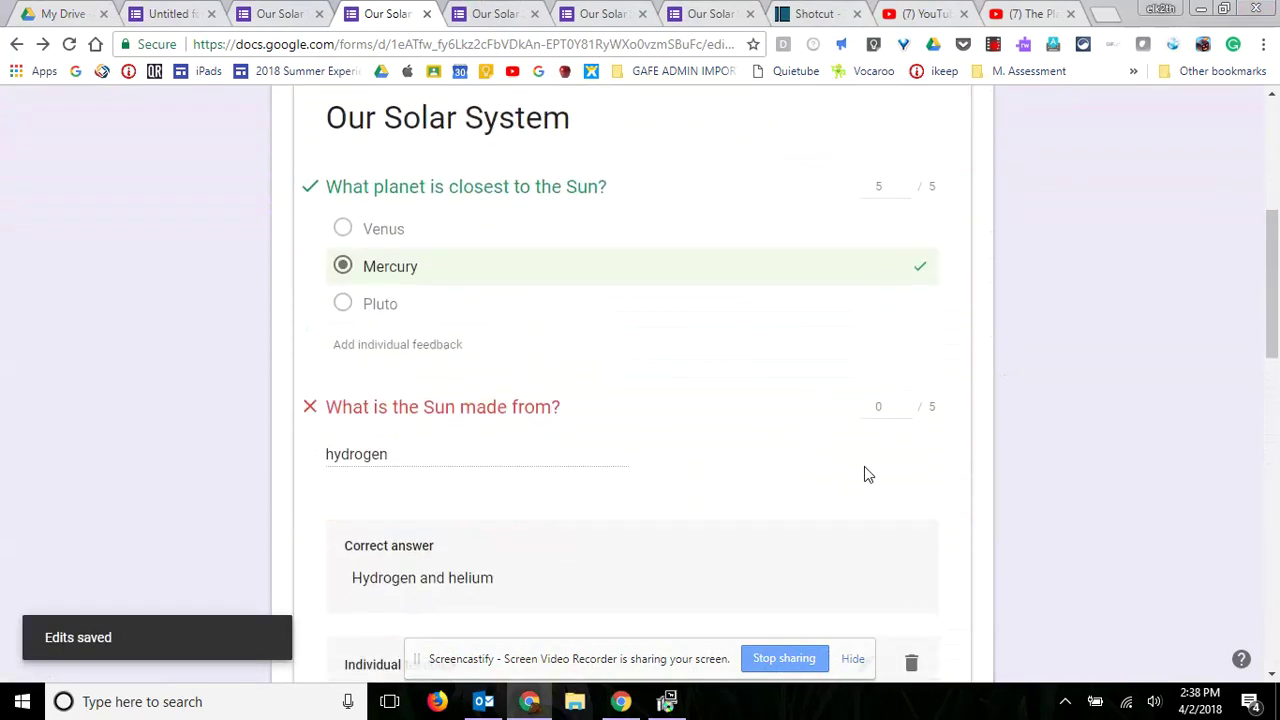
{"action": "scroll", "coordinate": [866, 460], "scroll_direction": "down", "scroll_amount": 3}
{"action": "scroll", "coordinate": [857, 420], "scroll_direction": "up", "scroll_amount": 8}
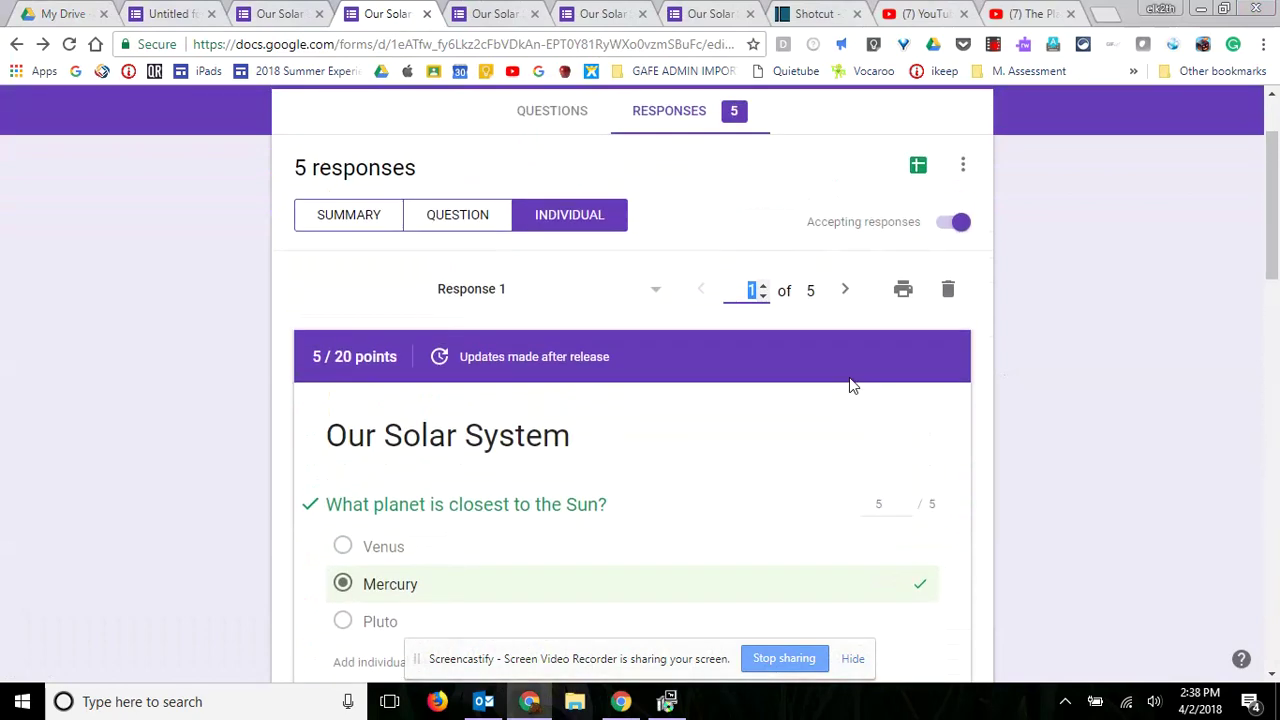
Step: Return to Summary and release the scores for both 15/20 respondents
{"action": "scroll", "coordinate": [851, 386], "scroll_direction": "down", "scroll_amount": 1}
{"action": "scroll", "coordinate": [500, 250], "scroll_direction": "up", "scroll_amount": 3}
{"action": "left_click", "coordinate": [372, 225]}
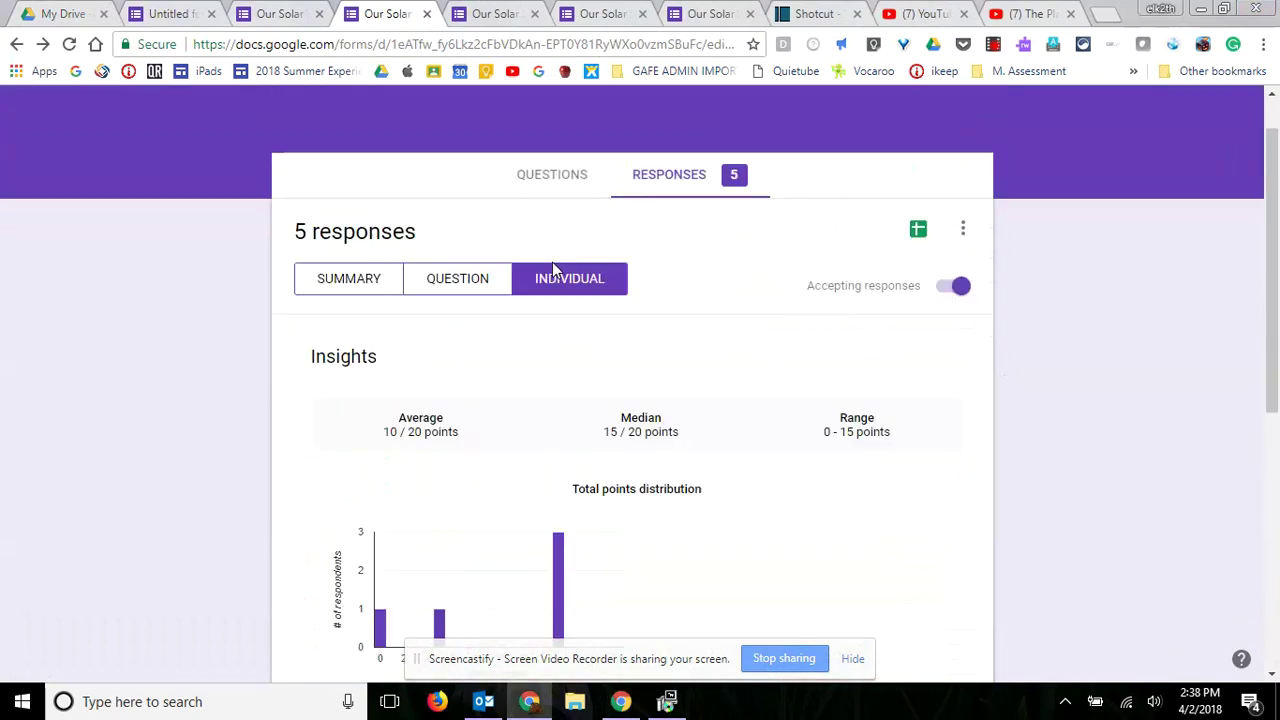
{"action": "scroll", "coordinate": [857, 391], "scroll_direction": "down", "scroll_amount": 6}
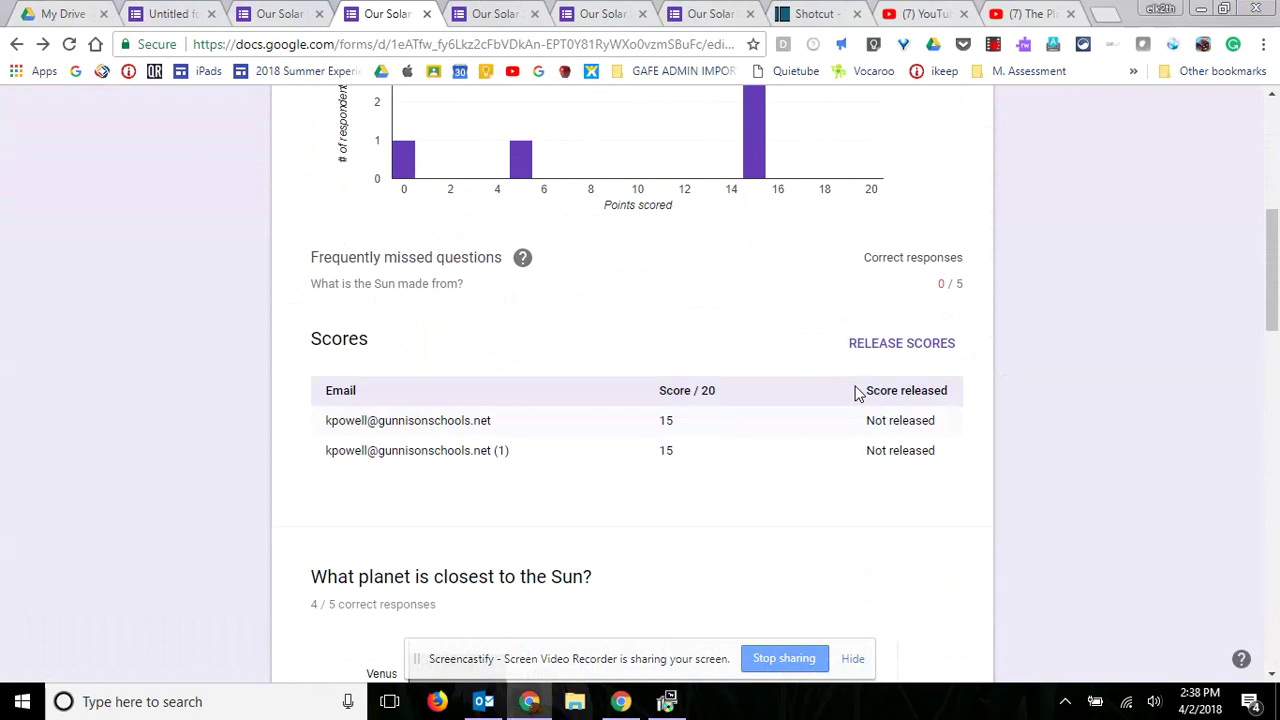
{"action": "left_click", "coordinate": [894, 252]}
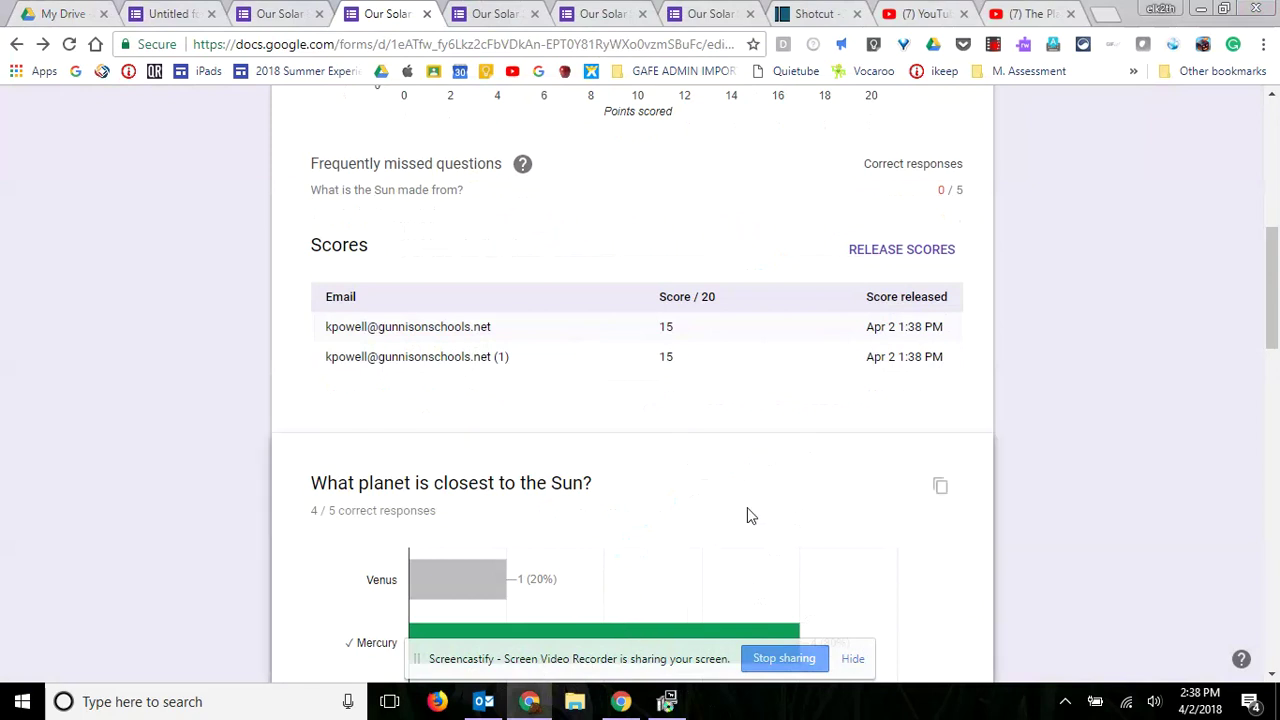
Step: Switch to Outlook and open the Our Solar System 'Score released' email showing 15 / 20
{"action": "left_click", "coordinate": [484, 704]}
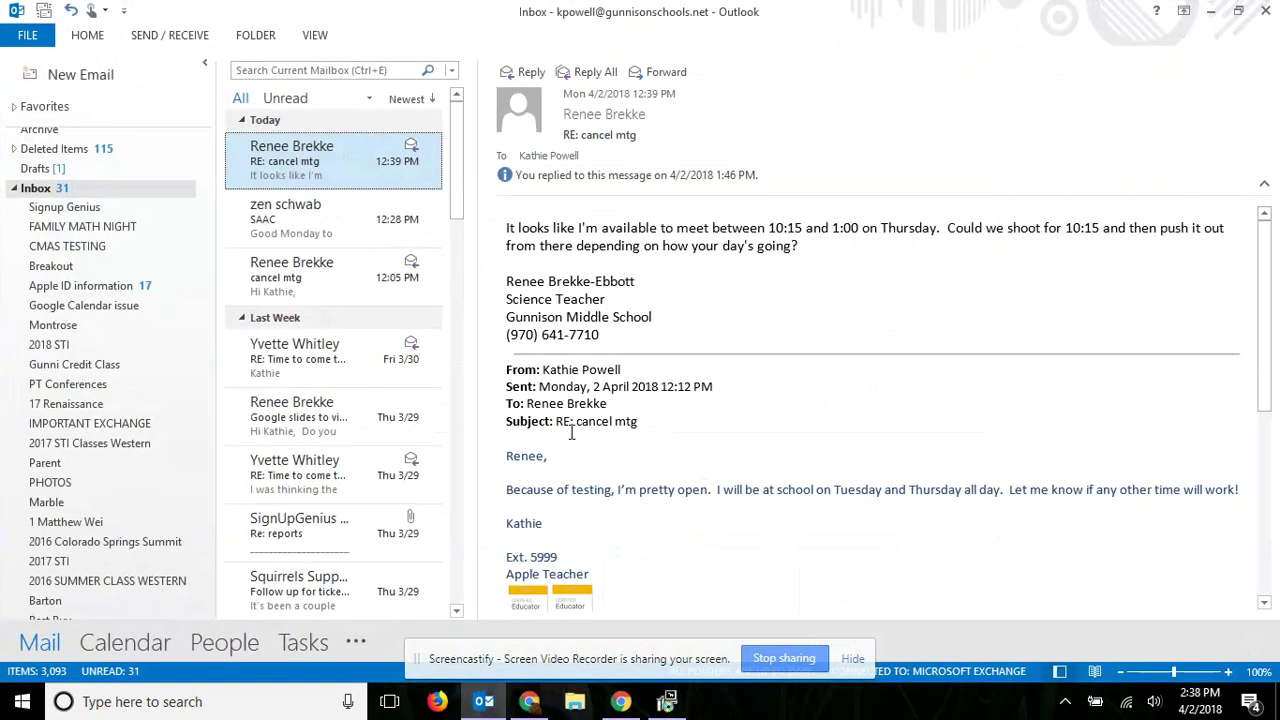
{"action": "left_click", "coordinate": [300, 160]}
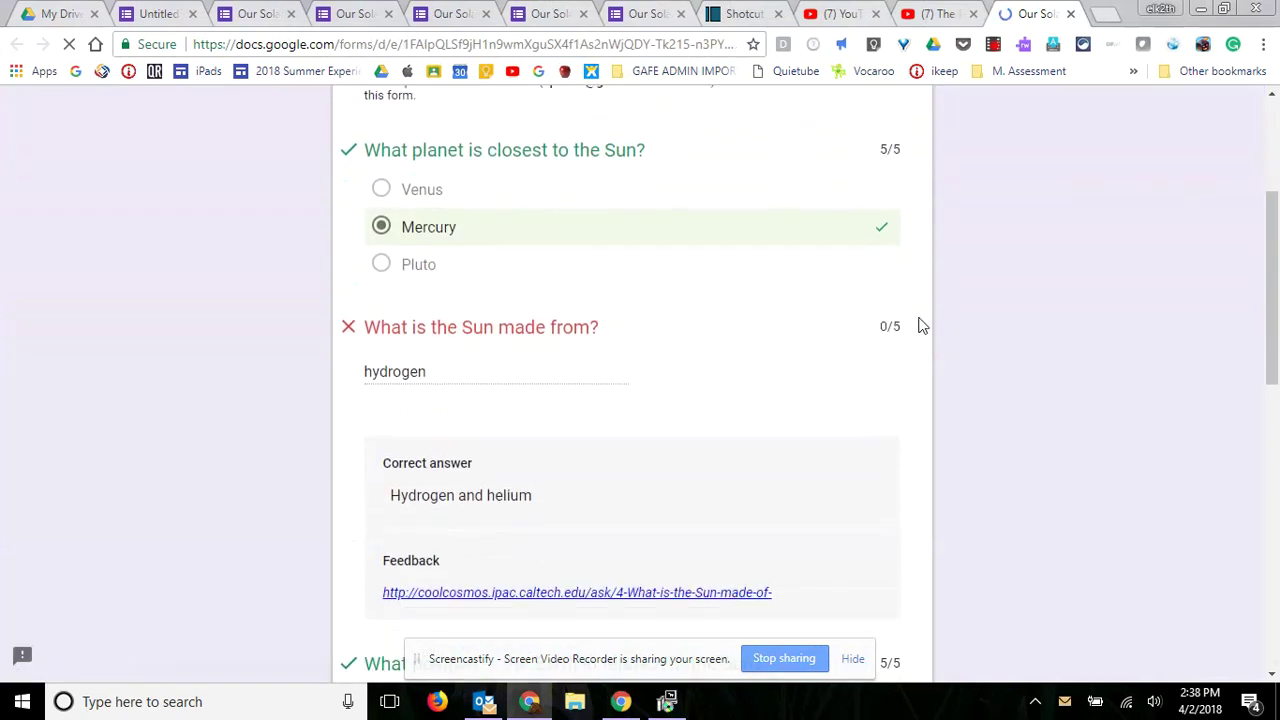
{"action": "scroll", "coordinate": [894, 343], "scroll_direction": "down", "scroll_amount": 3}
Step: Scroll through the graded response: 15/20 total, Mercury 5/5, Sun 0/5 with feedback
{"action": "scroll", "coordinate": [940, 260], "scroll_direction": "up", "scroll_amount": 5}
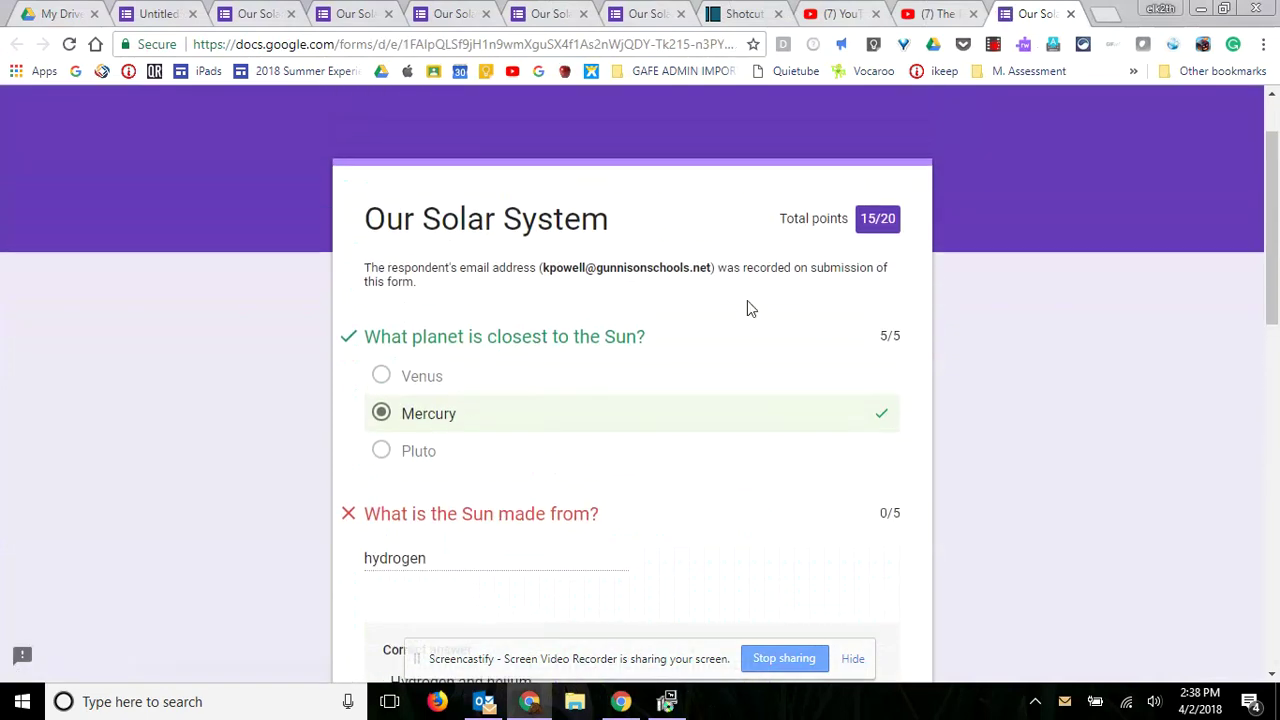